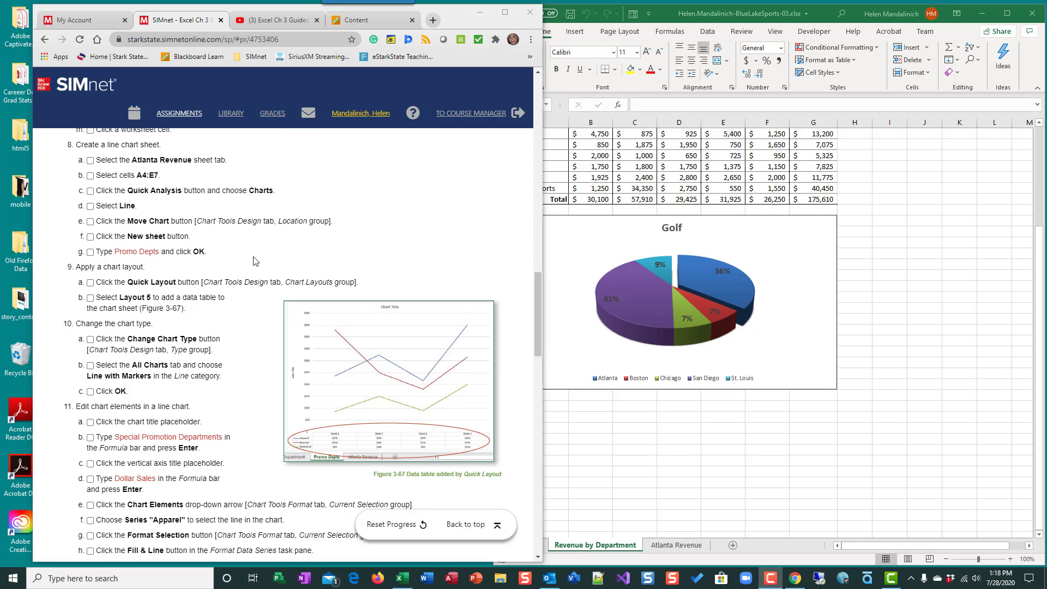
Arrange the Excel workbook beside the SIMnet instructions window
{"action": "left_click_drag", "start_coordinate": [450, 20], "coordinate": [414, 16]}
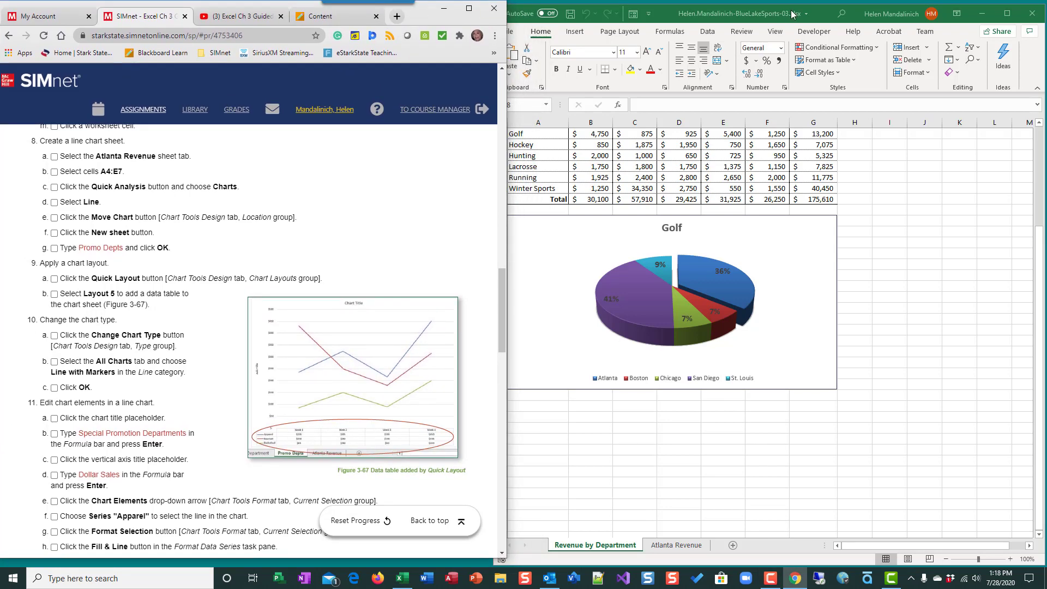
{"action": "left_click", "coordinate": [827, 16]}
{"action": "left_click_drag", "start_coordinate": [827, 11], "coordinate": [827, 8]}
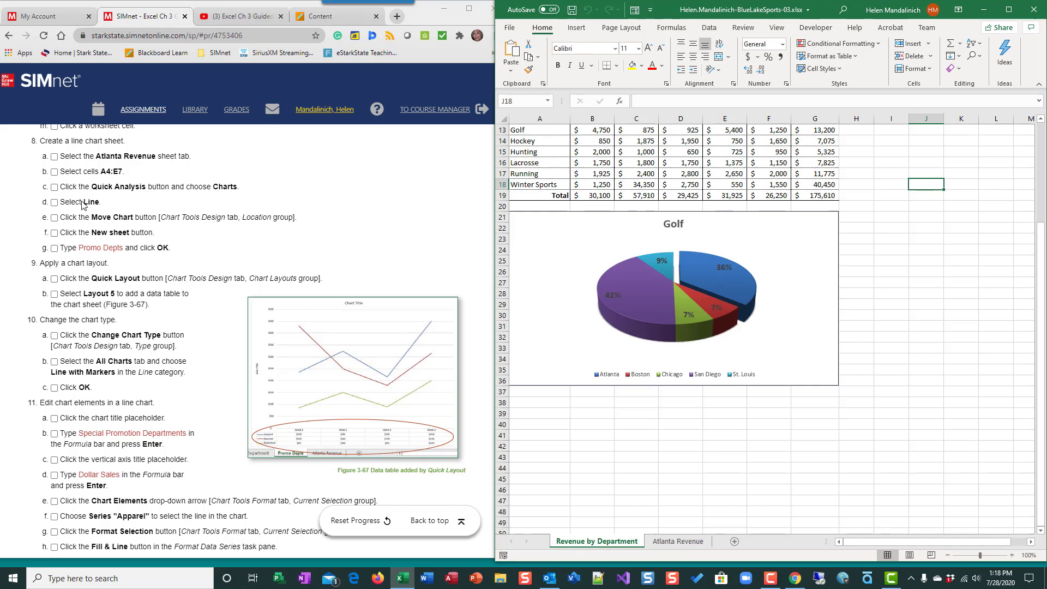
Undo the accidental move of the Golf pie chart's plot area
{"action": "left_click_drag", "start_coordinate": [799, 325], "coordinate": [828, 357]}
{"action": "left_click", "coordinate": [926, 326]}
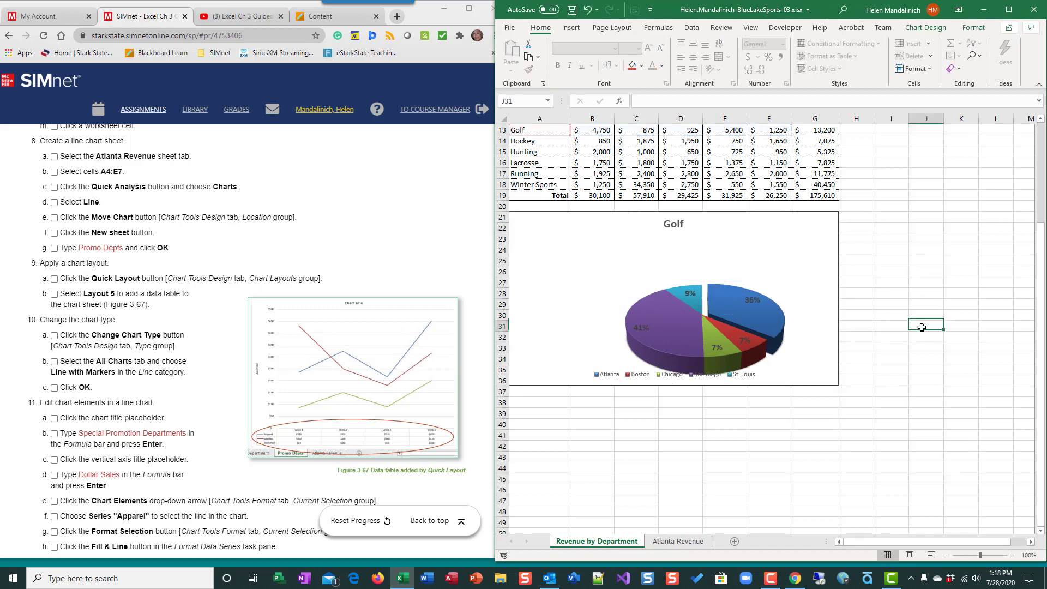
{"action": "left_click", "coordinate": [587, 10]}
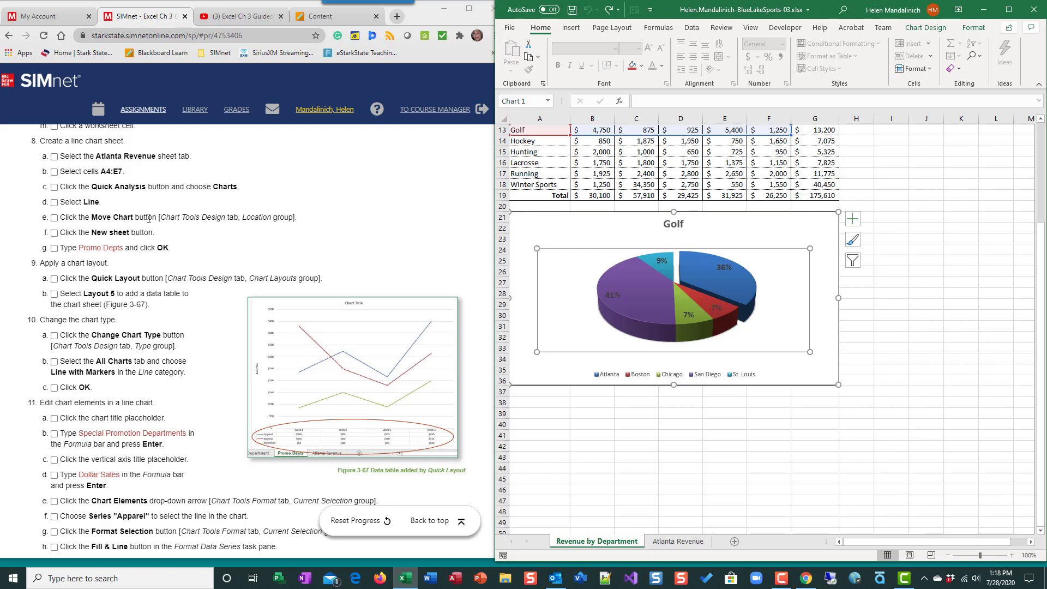
On the Atlanta Revenue sheet, insert a Quick Analysis line chart of A4:E7 weekly sales
{"action": "left_click", "coordinate": [803, 414]}
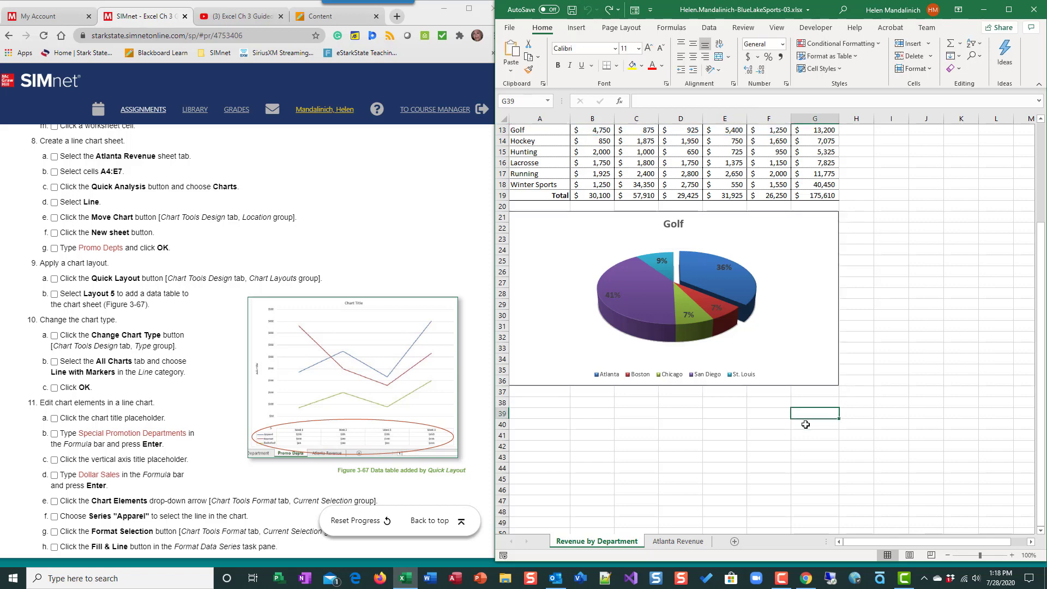
{"action": "left_click", "coordinate": [675, 542]}
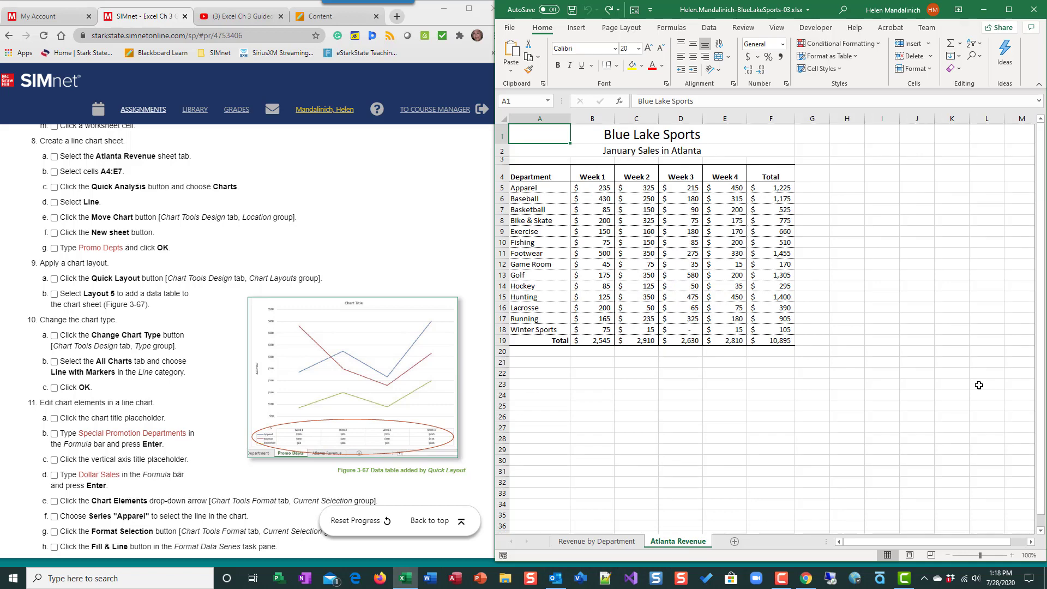
{"action": "left_click", "coordinate": [522, 175]}
{"action": "left_click_drag", "start_coordinate": [528, 171], "coordinate": [743, 208]}
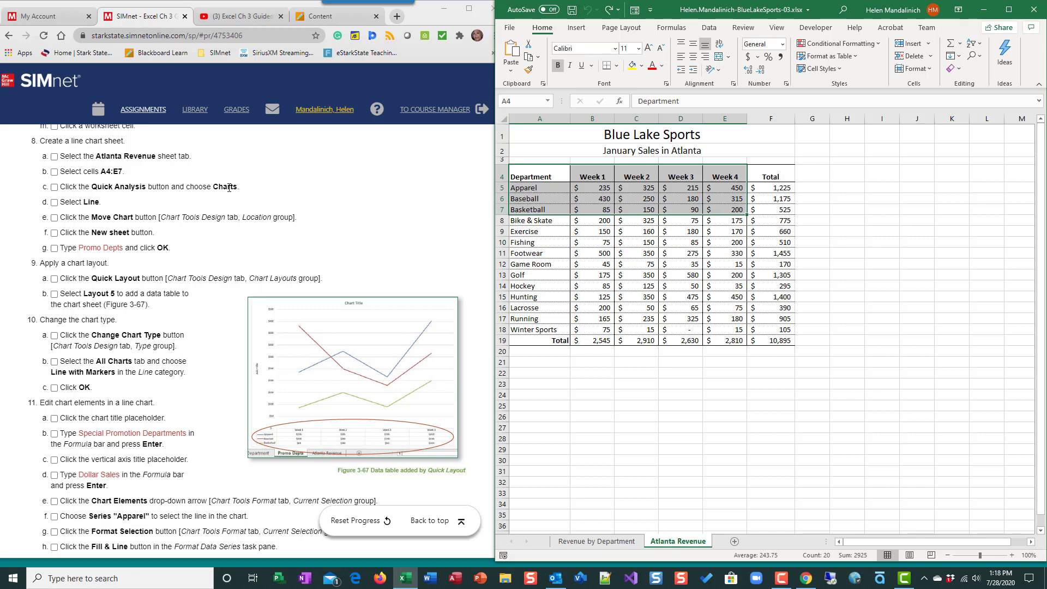
{"action": "mouse_move", "coordinate": [758, 217]}
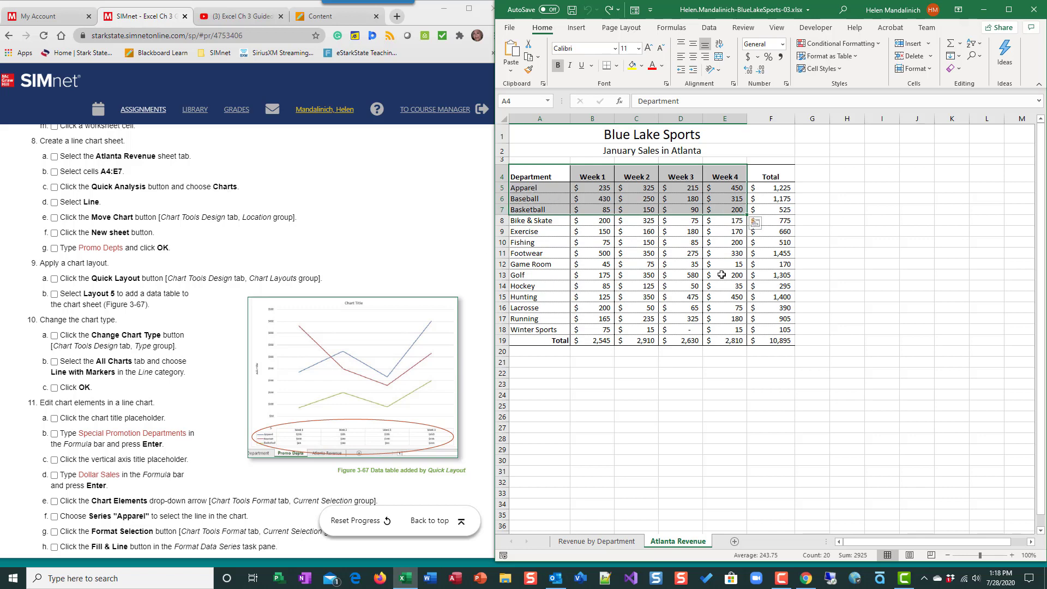
{"action": "left_click", "coordinate": [755, 223]}
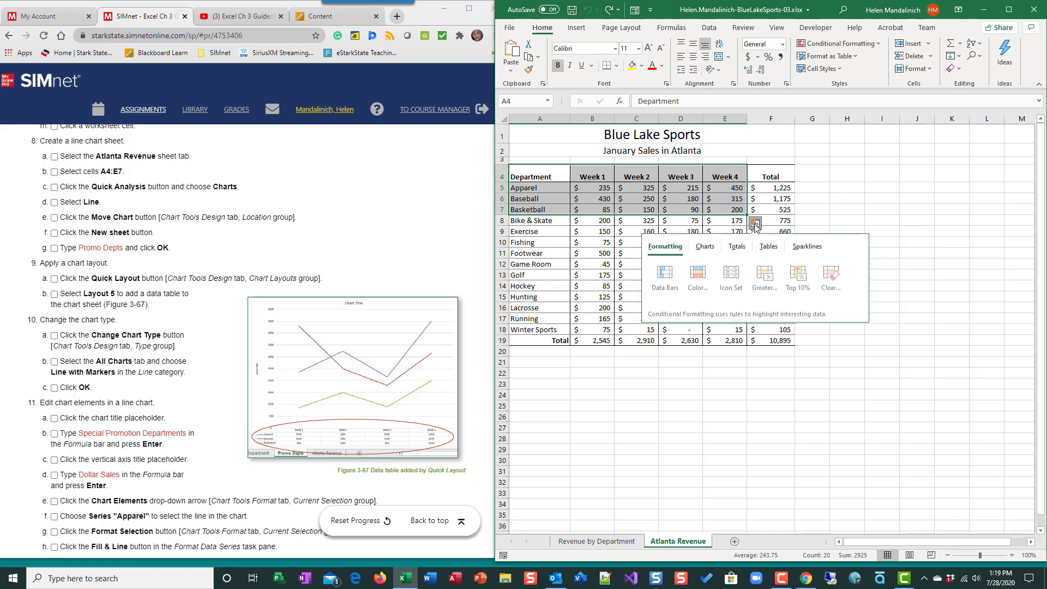
{"action": "left_click", "coordinate": [704, 248]}
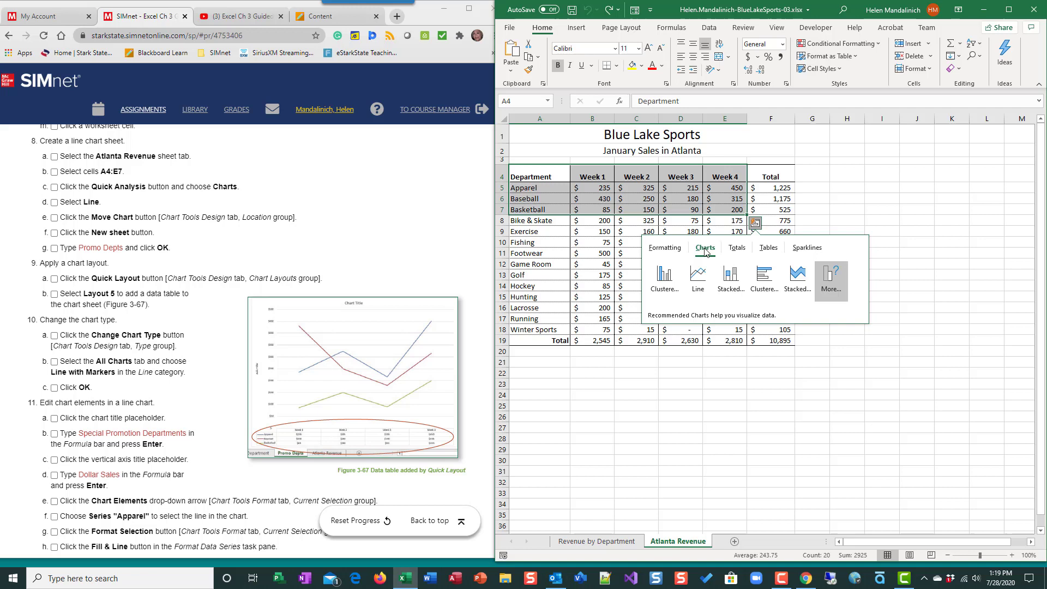
{"action": "left_click", "coordinate": [705, 283]}
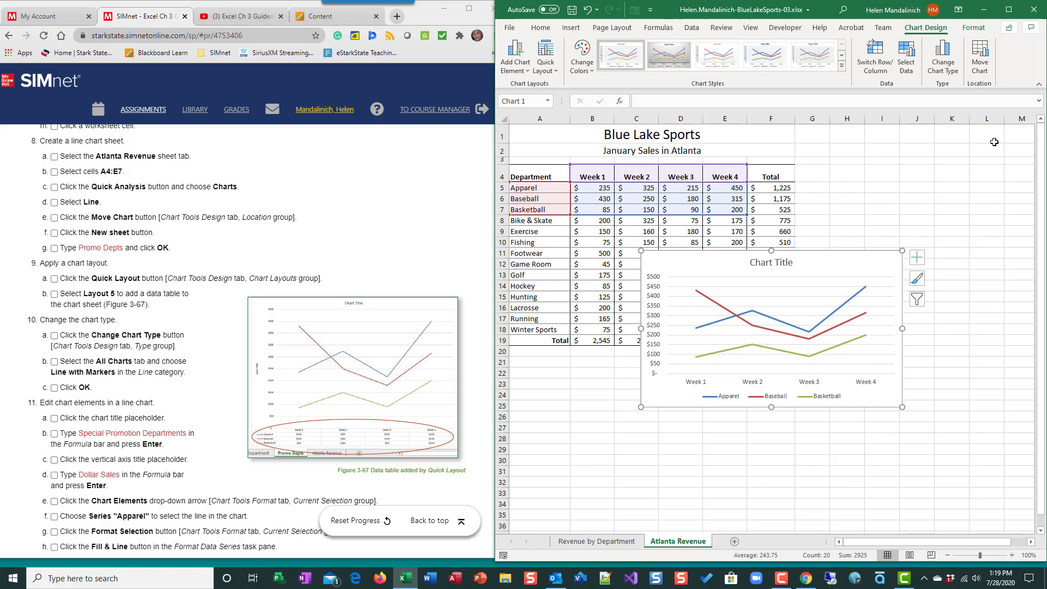
Move the line chart to a new chart sheet named Promo Depts
{"action": "left_click", "coordinate": [980, 60]}
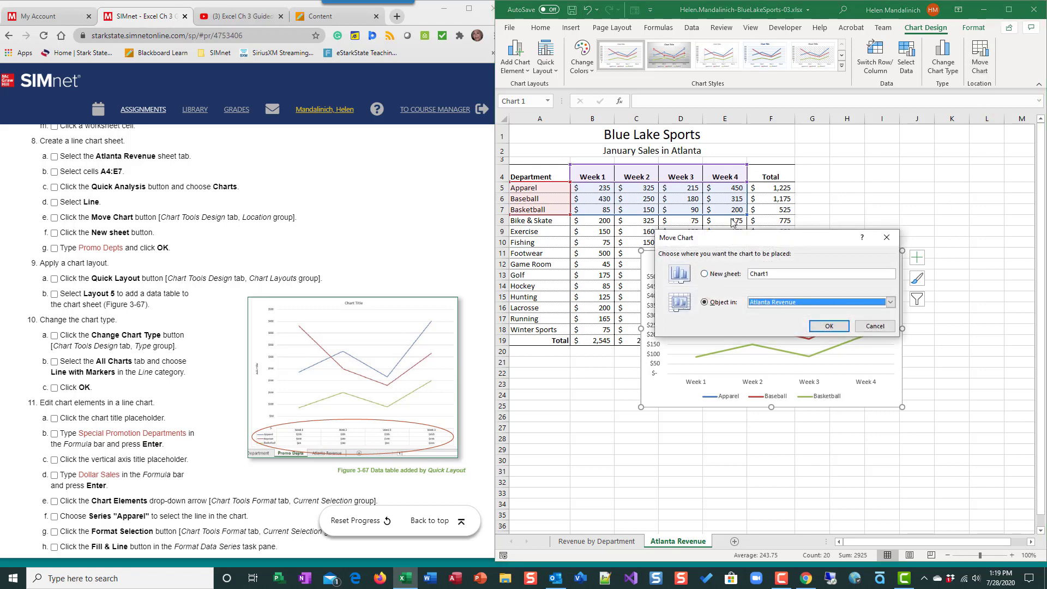
{"action": "left_click", "coordinate": [707, 274]}
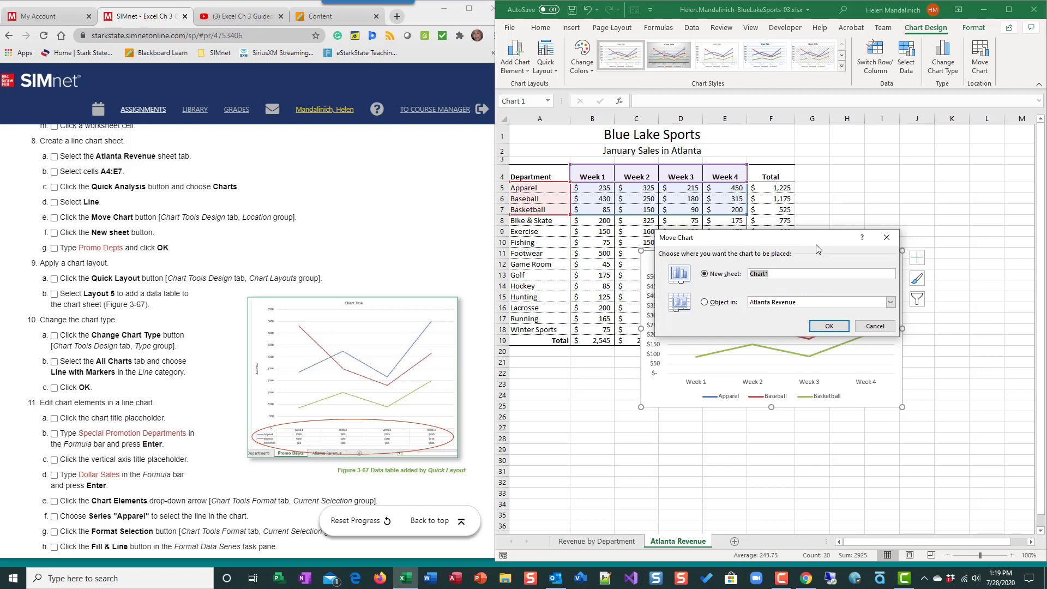
{"action": "type", "text": "Promo Depts"}
{"action": "left_click", "coordinate": [834, 326]}
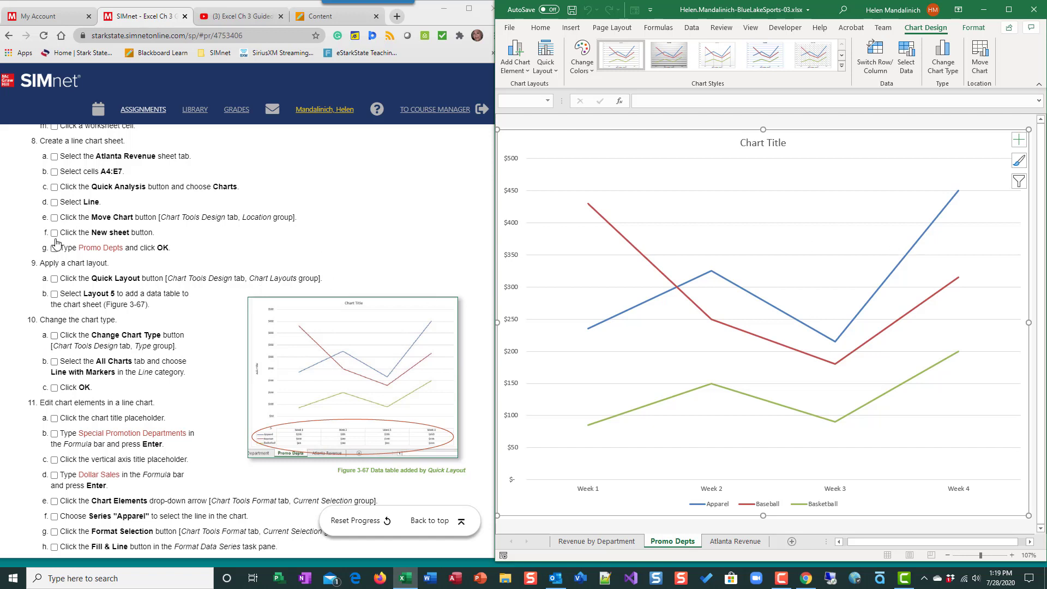
Tick SIMnet steps 8a through 8g as complete
{"action": "left_click", "coordinate": [54, 164]}
{"action": "left_click", "coordinate": [54, 156]}
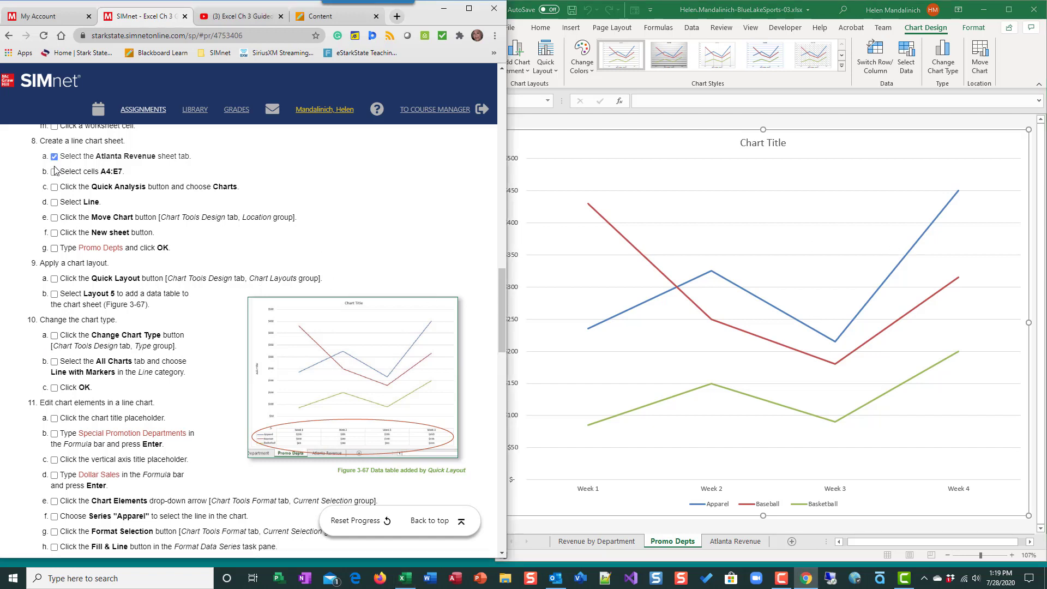
{"action": "left_click", "coordinate": [54, 172]}
{"action": "left_click", "coordinate": [54, 187]}
{"action": "left_click", "coordinate": [54, 202]}
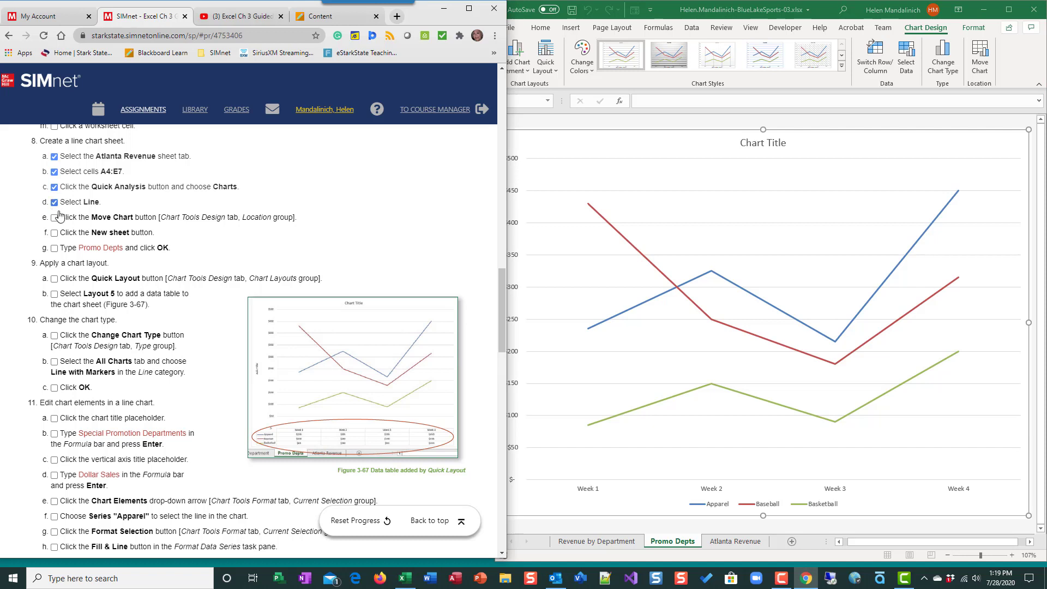
{"action": "left_click", "coordinate": [54, 218]}
{"action": "left_click", "coordinate": [54, 233]}
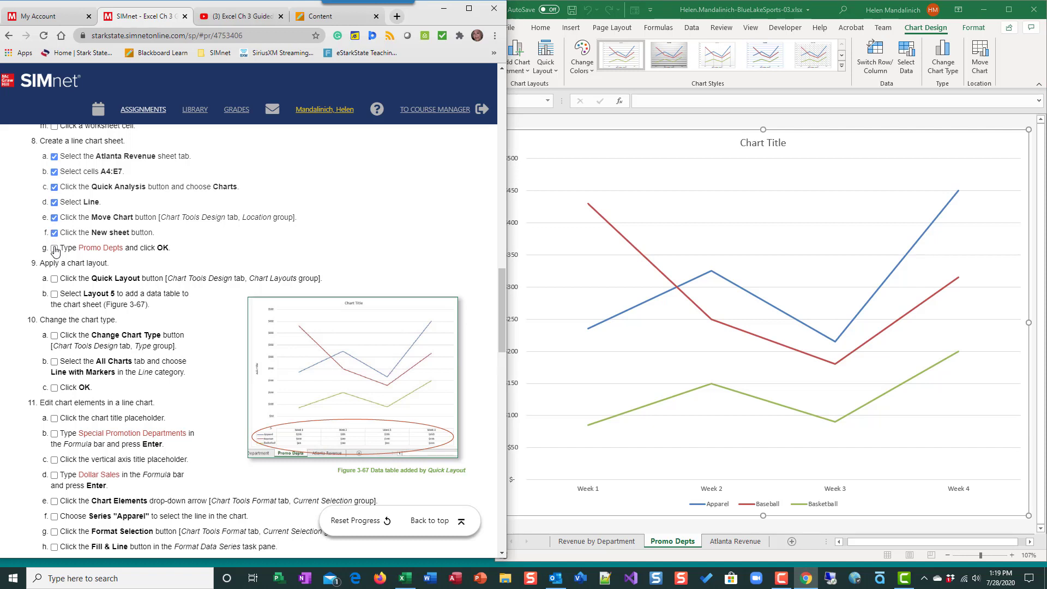
{"action": "left_click", "coordinate": [54, 248]}
{"action": "scroll", "coordinate": [129, 400], "scroll_direction": "down", "scroll_amount": 2}
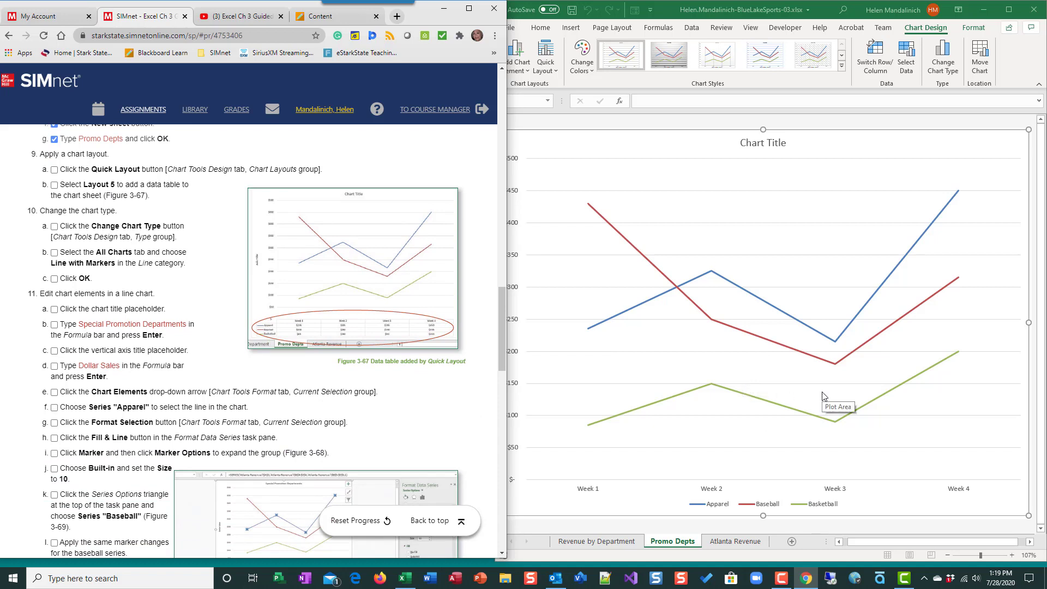
Apply Quick Layout 5 to the Promo Depts chart and tick SIMnet steps 9a–9b
{"action": "left_click", "coordinate": [543, 60]}
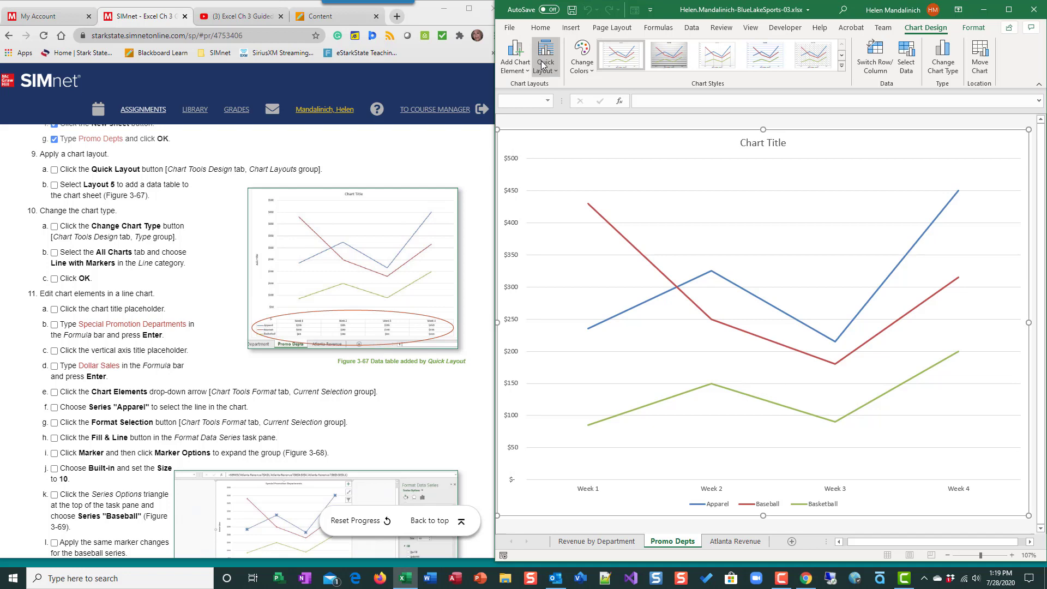
{"action": "left_click", "coordinate": [543, 63]}
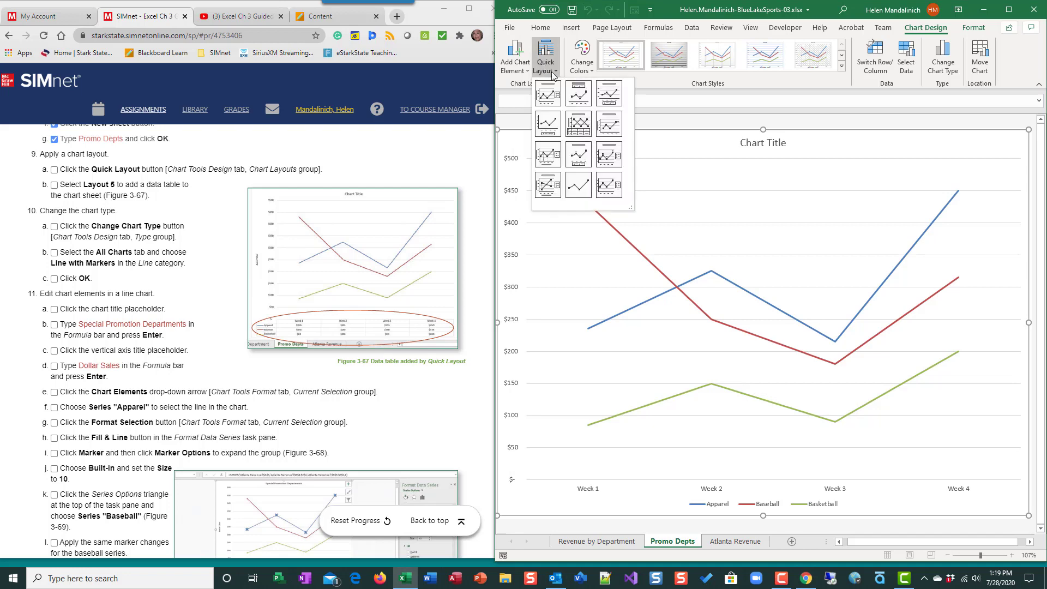
{"action": "left_click", "coordinate": [582, 119]}
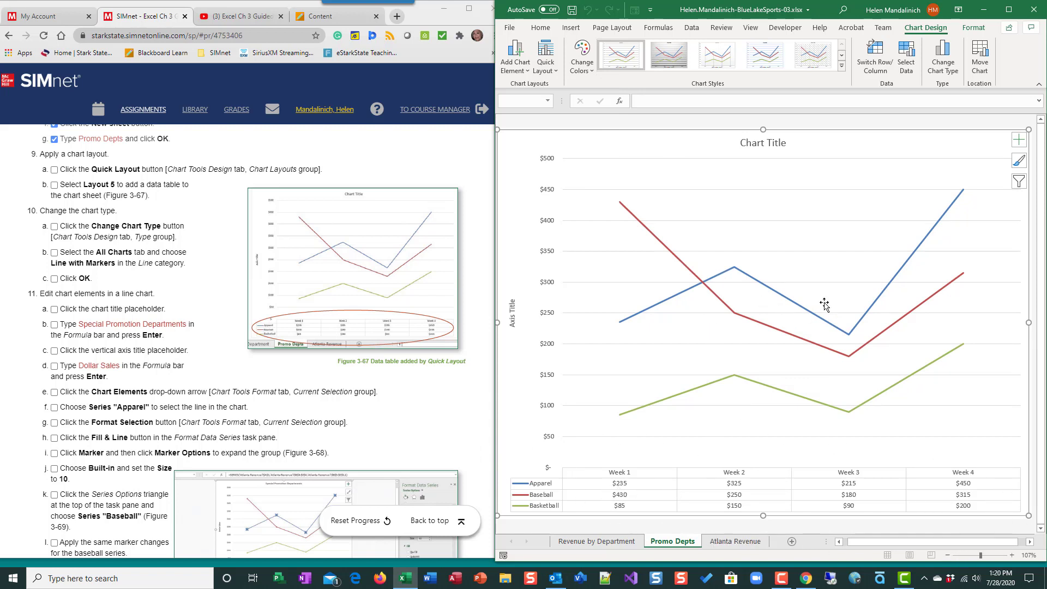
{"action": "left_click", "coordinate": [54, 169]}
{"action": "left_click", "coordinate": [54, 185]}
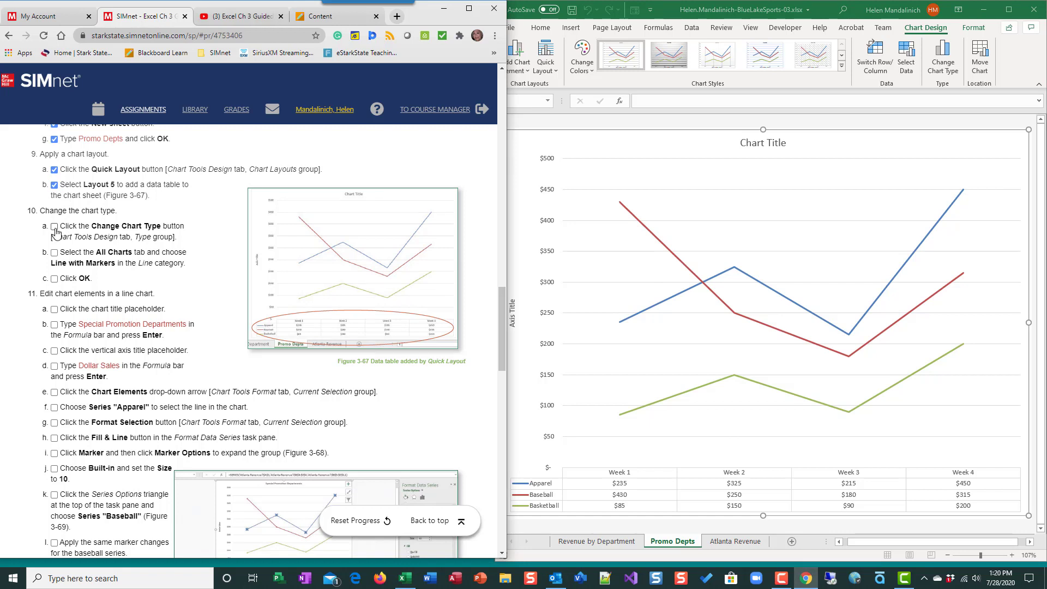
Change the chart type to Line with Markers, ticking SIMnet steps 10a and 10b
{"action": "left_click", "coordinate": [55, 228]}
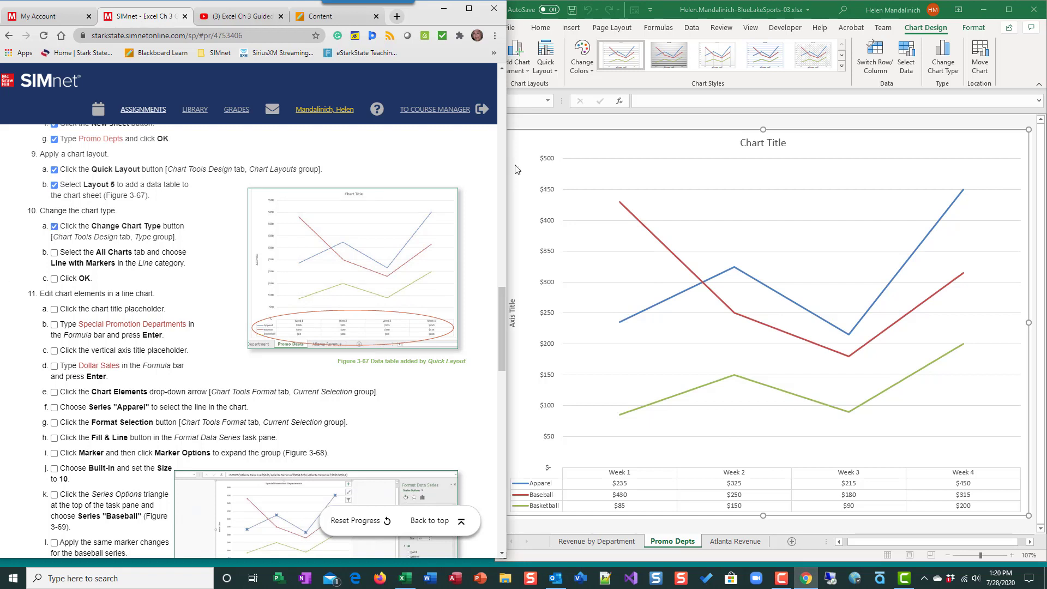
{"action": "left_click", "coordinate": [949, 63]}
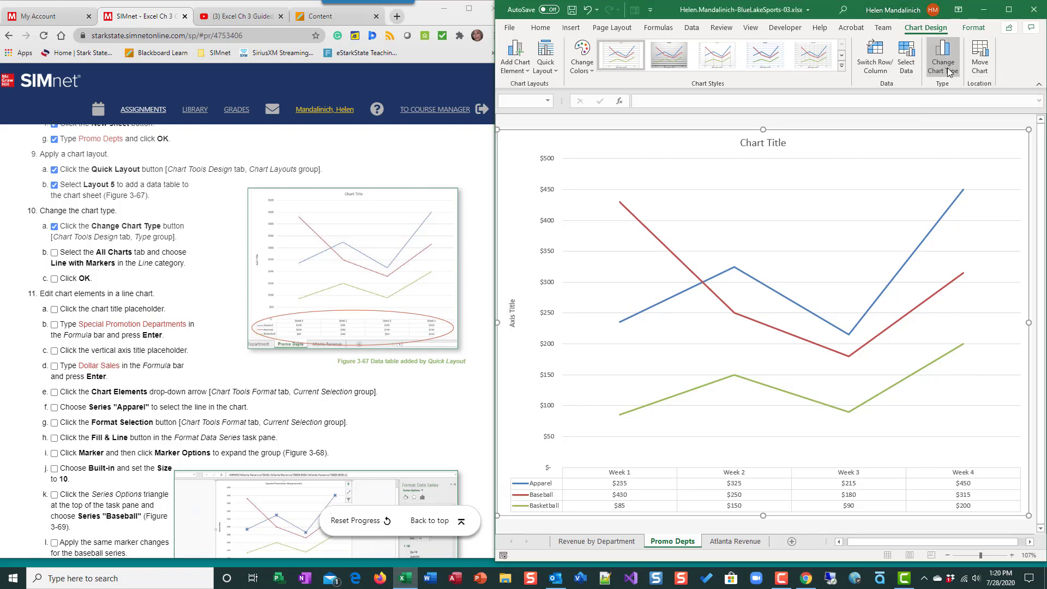
{"action": "left_click", "coordinate": [950, 66]}
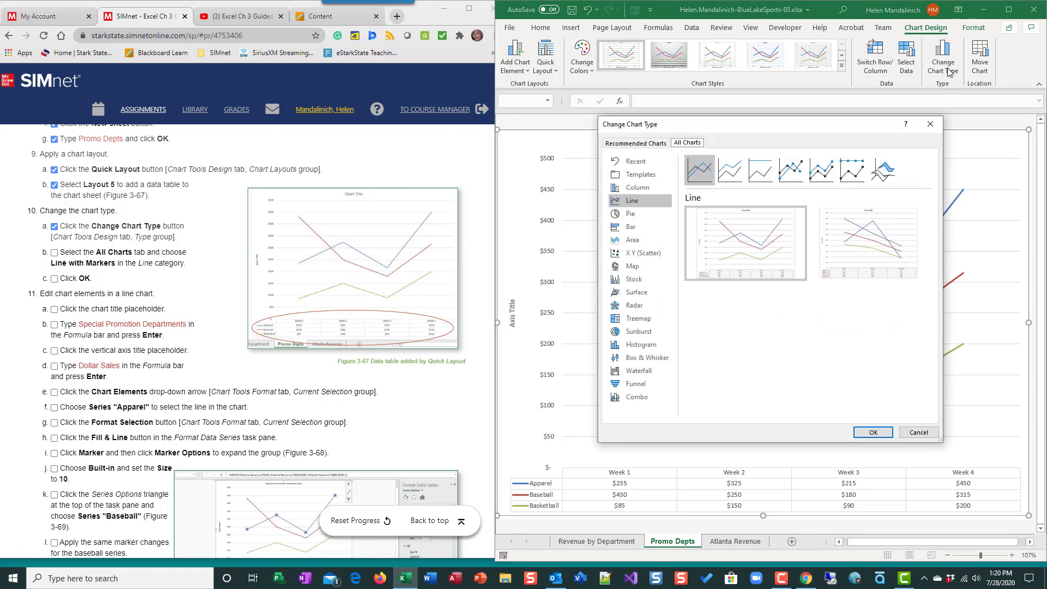
{"action": "left_click", "coordinate": [792, 172]}
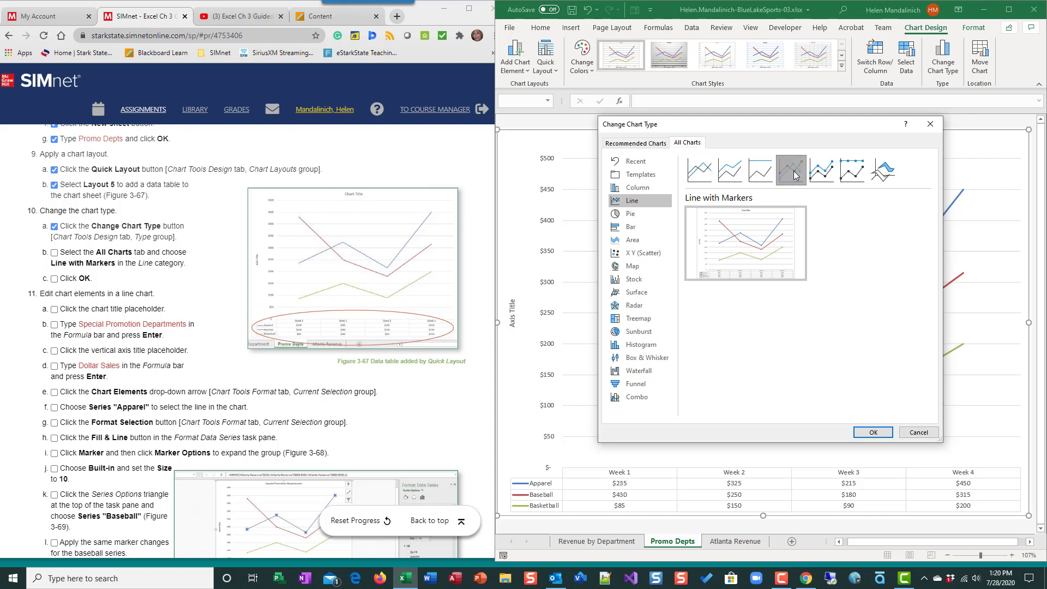
{"action": "left_click", "coordinate": [874, 432]}
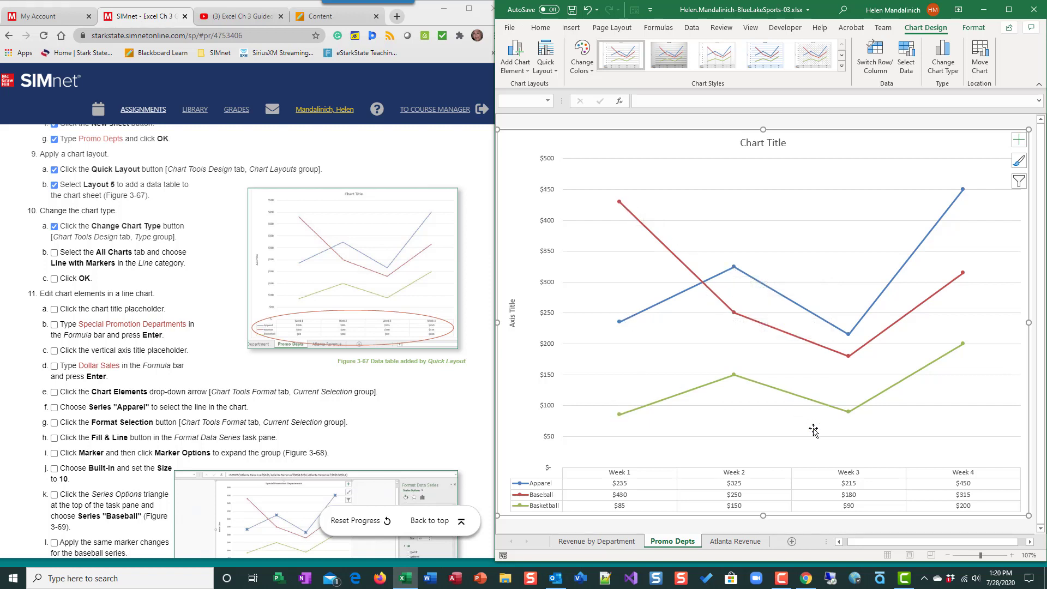
{"action": "left_click", "coordinate": [54, 253]}
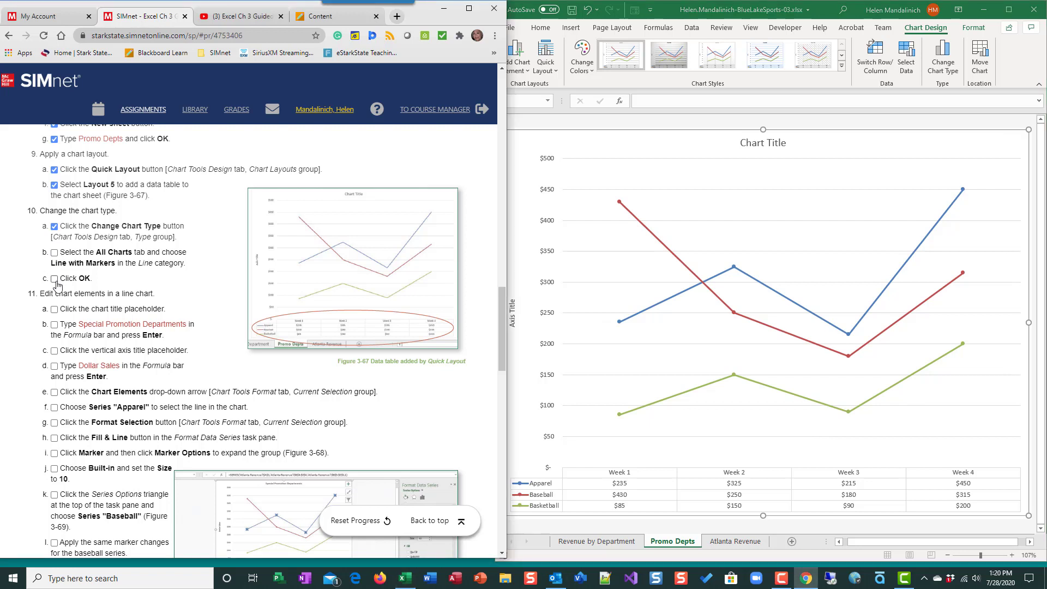
Tick step 10c and replace the chart title with 'Special Promotion Departments'
{"action": "left_click", "coordinate": [54, 280]}
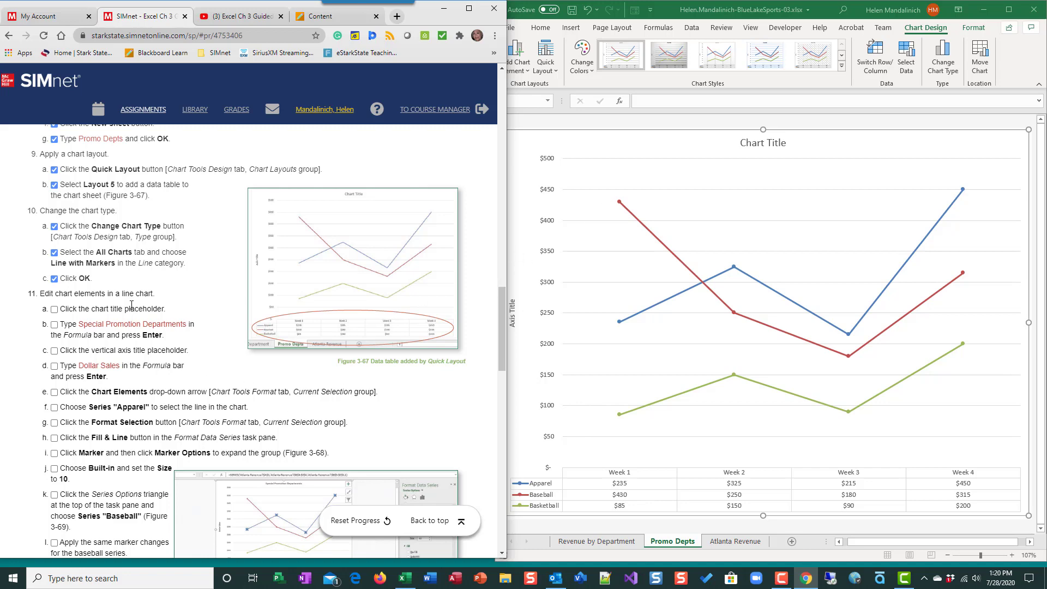
{"action": "scroll", "coordinate": [81, 312], "scroll_direction": "down", "scroll_amount": 2}
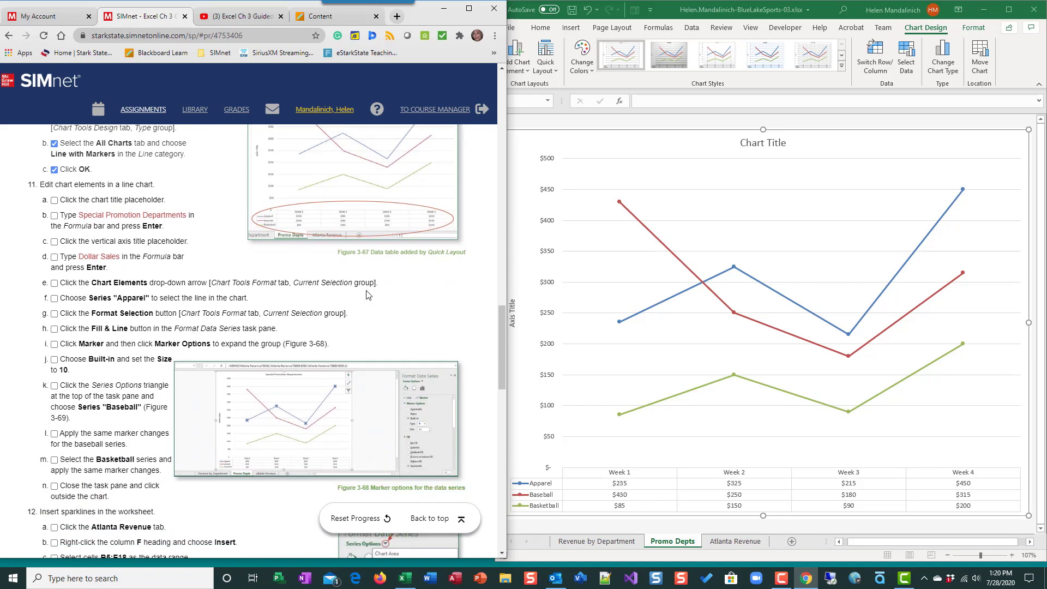
{"action": "left_click", "coordinate": [770, 153]}
{"action": "left_click", "coordinate": [770, 152]}
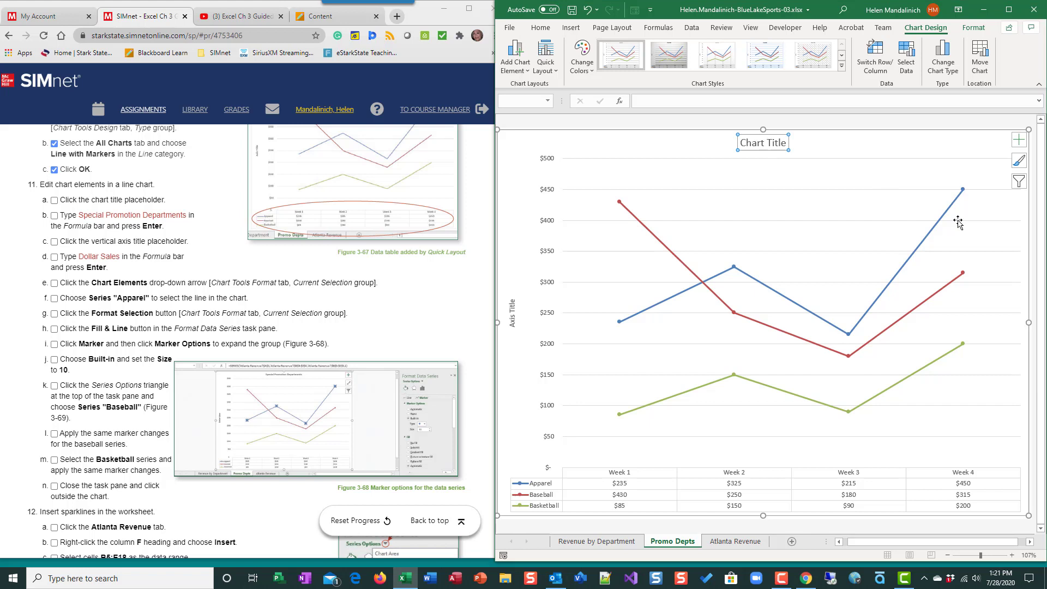
{"action": "triple_click", "coordinate": [773, 142]}
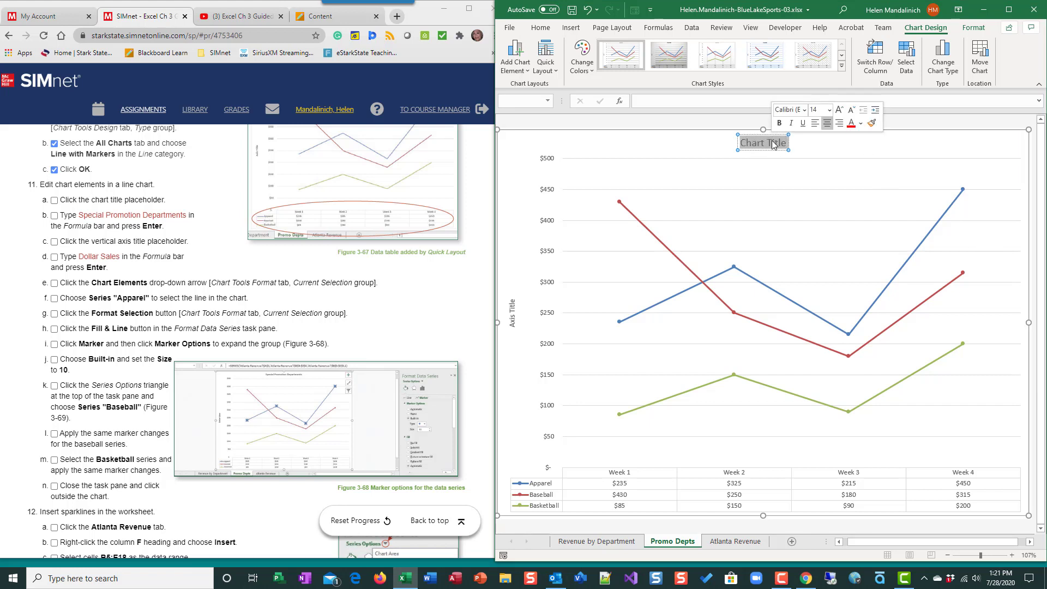
{"action": "type", "text": "Spec"}
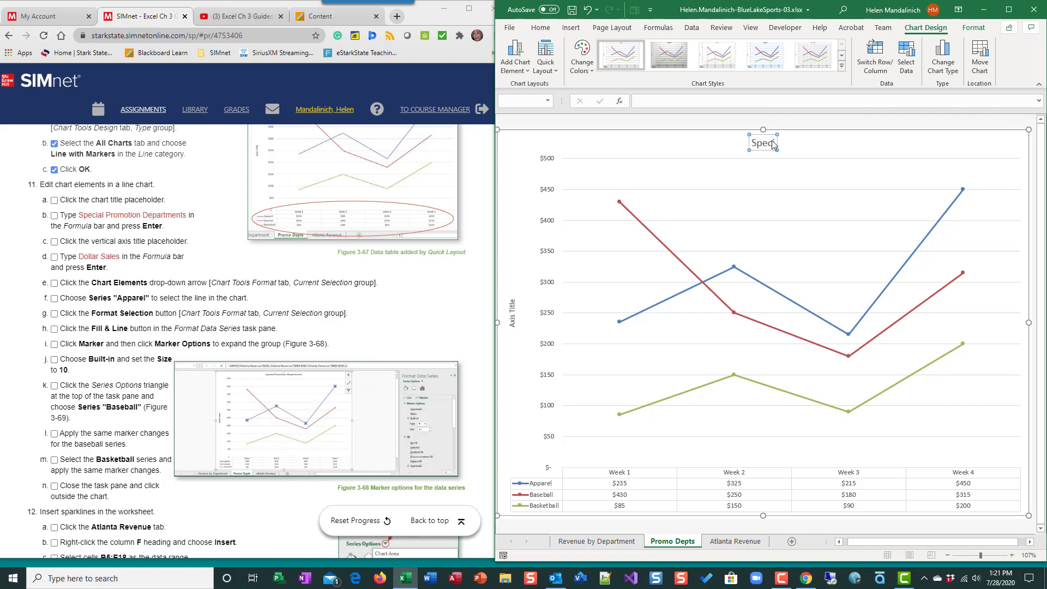
{"action": "type", "text": "ial Promot"}
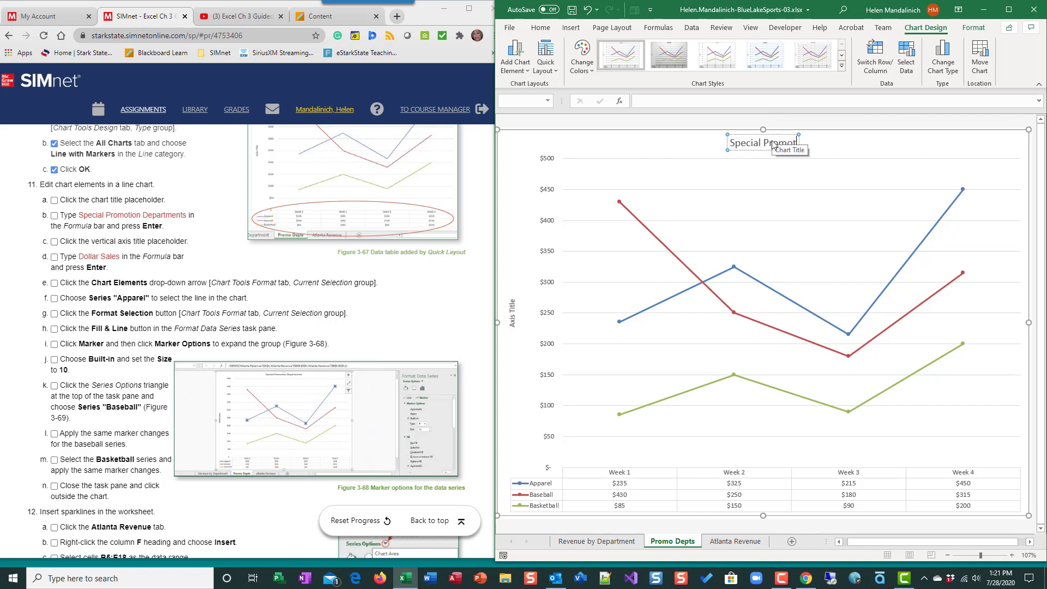
{"action": "type", "text": "ion Departmen"}
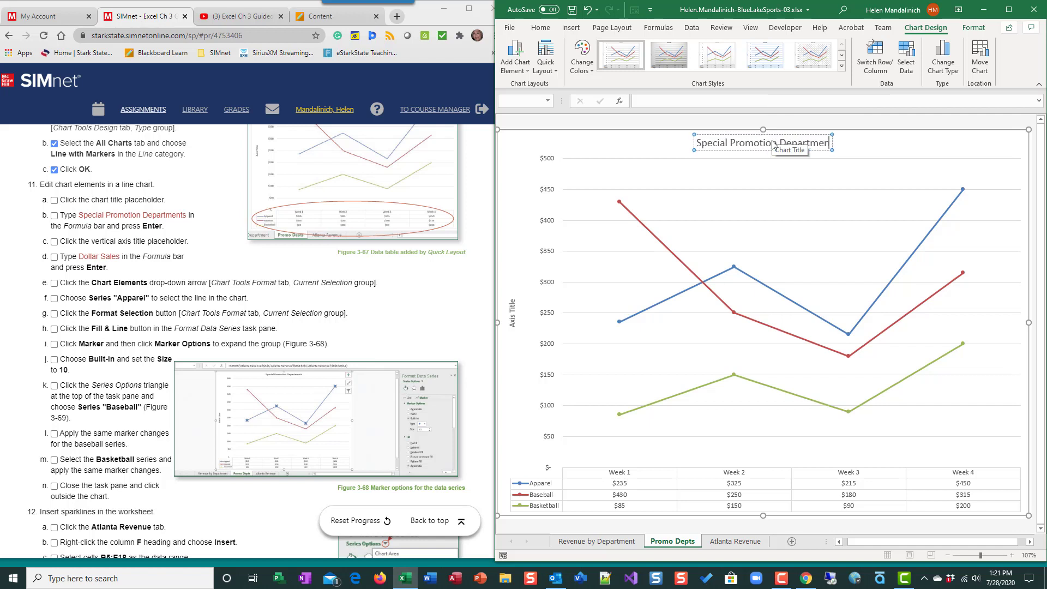
{"action": "type", "text": "ts"}
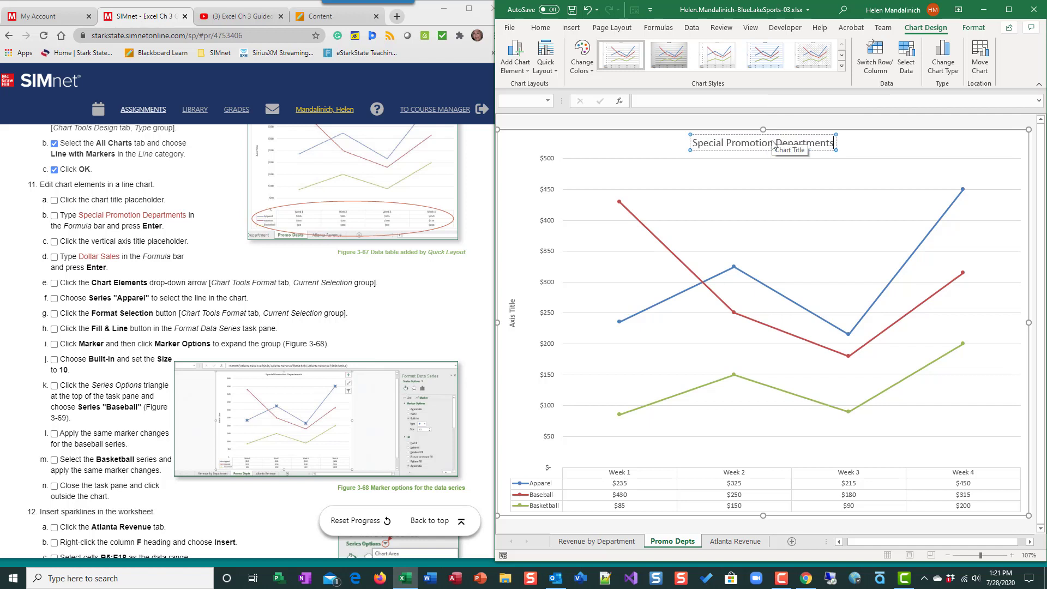
{"action": "left_click", "coordinate": [927, 146]}
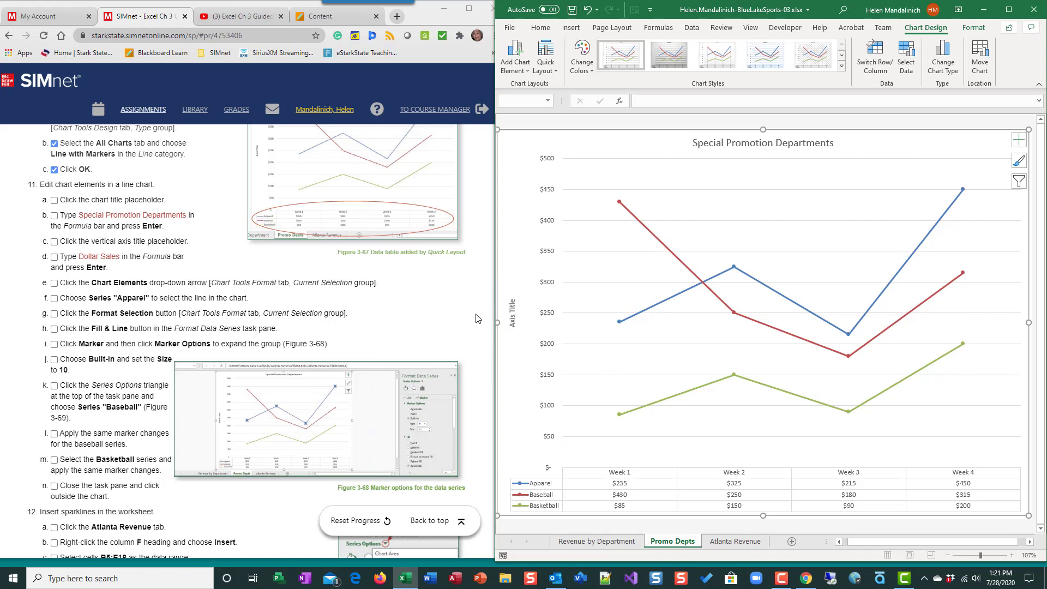
Replace the vertical axis title placeholder with 'Dollar Sales'
{"action": "left_click", "coordinate": [511, 323]}
{"action": "triple_click", "coordinate": [514, 321]}
{"action": "type", "text": "Dollar S"}
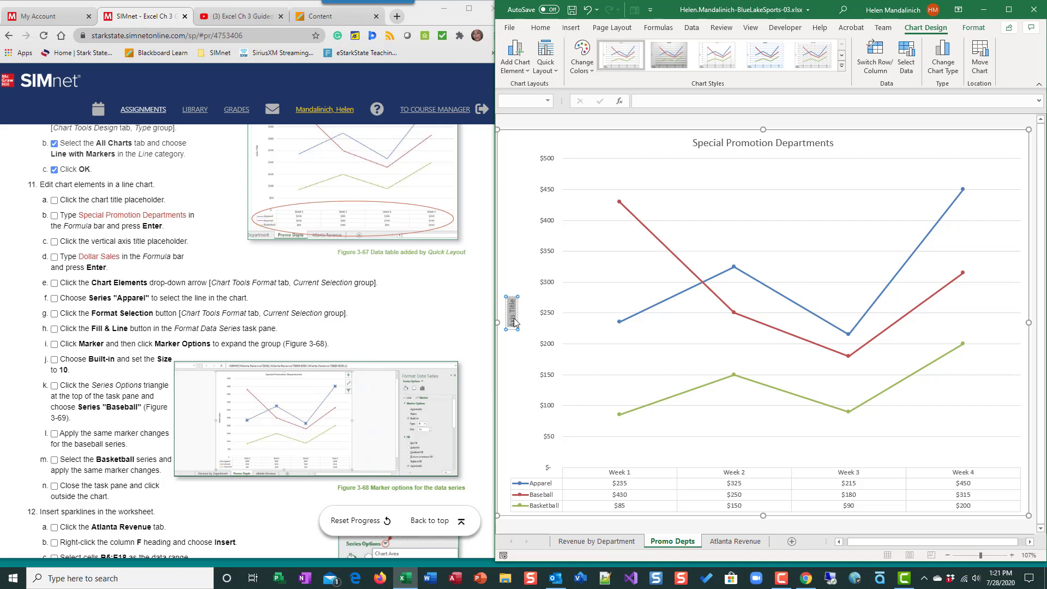
{"action": "type", "text": "ales"}
Tick SIMnet steps 11a through 11e as complete
{"action": "left_click", "coordinate": [54, 200]}
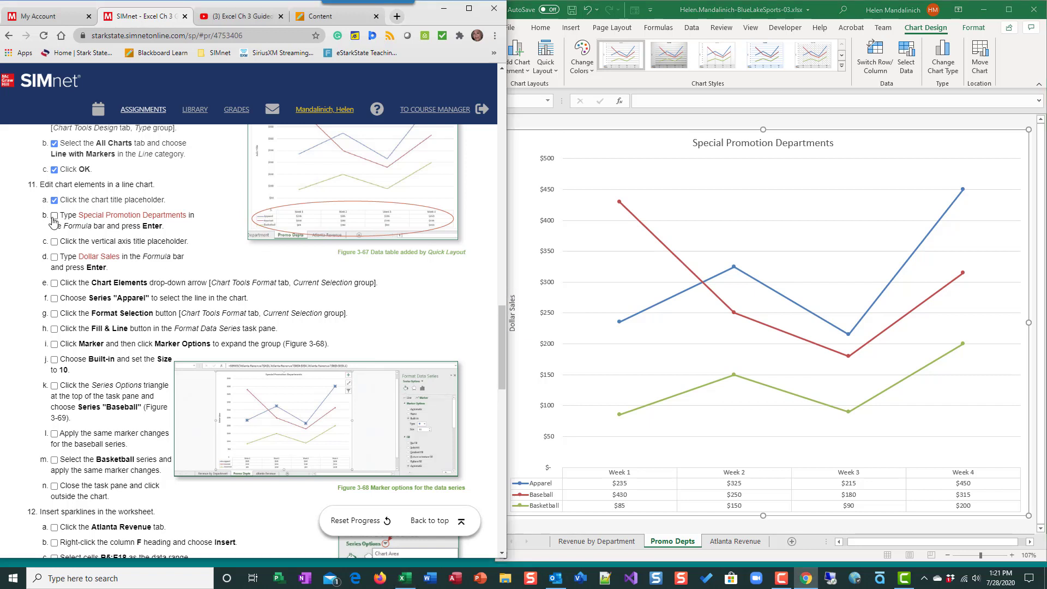
{"action": "left_click", "coordinate": [54, 215]}
{"action": "left_click", "coordinate": [54, 242]}
{"action": "left_click", "coordinate": [54, 257]}
{"action": "left_click", "coordinate": [54, 283]}
{"action": "left_click", "coordinate": [975, 37]}
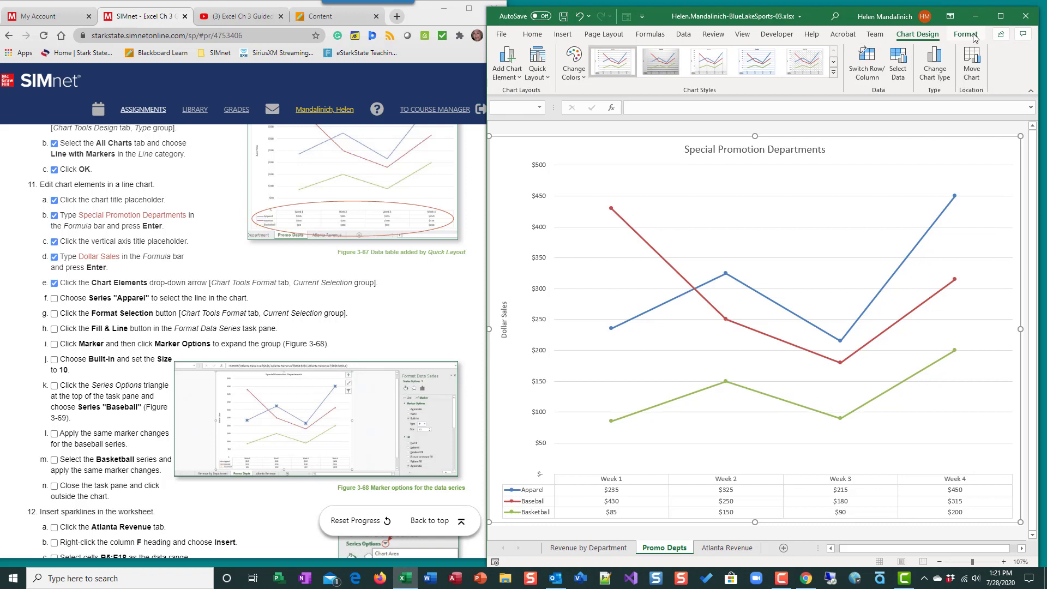
Select Series 'Apparel' via Chart Elements and open Format Selection, ticking step 11f
{"action": "left_click", "coordinate": [975, 37]}
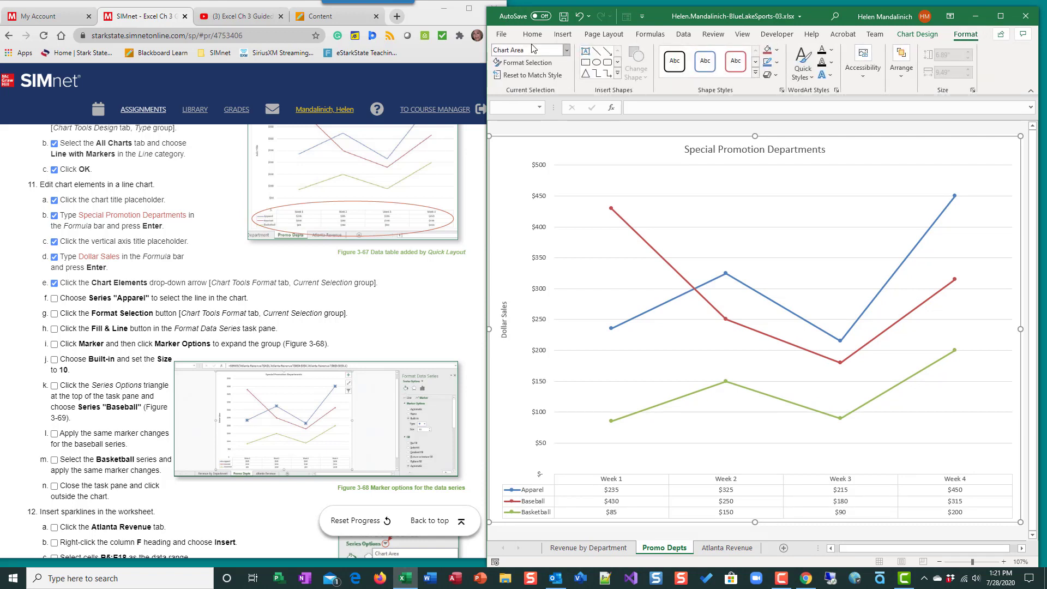
{"action": "left_click", "coordinate": [566, 51]}
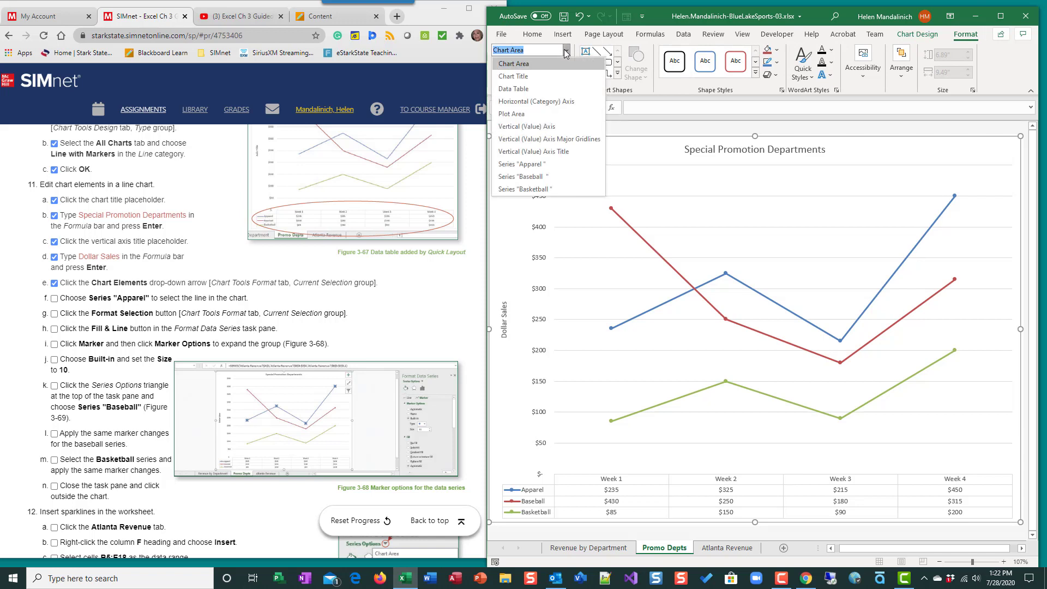
{"action": "left_click", "coordinate": [570, 164]}
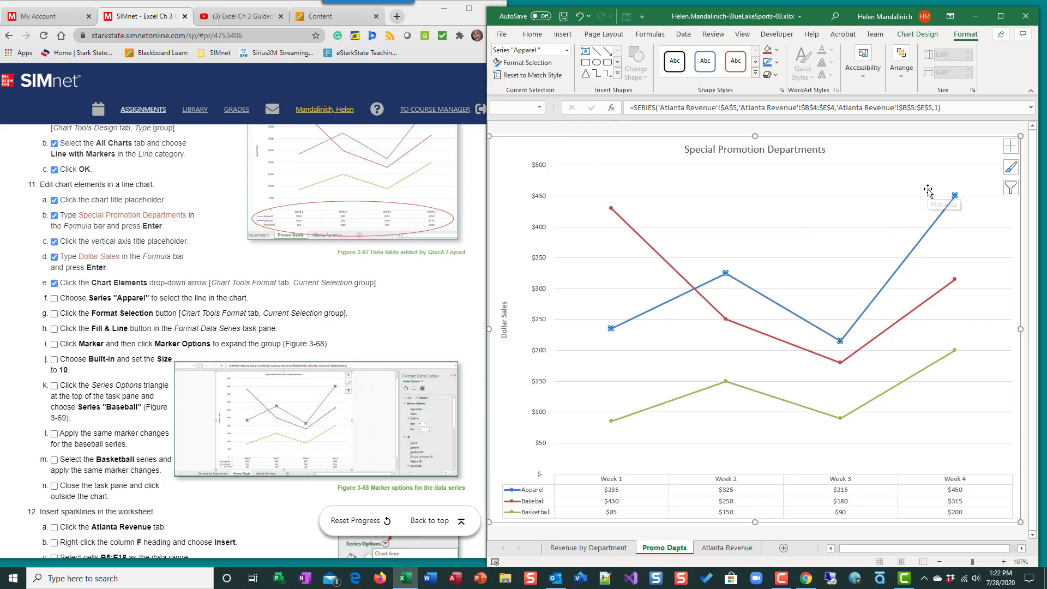
{"action": "left_click", "coordinate": [55, 298]}
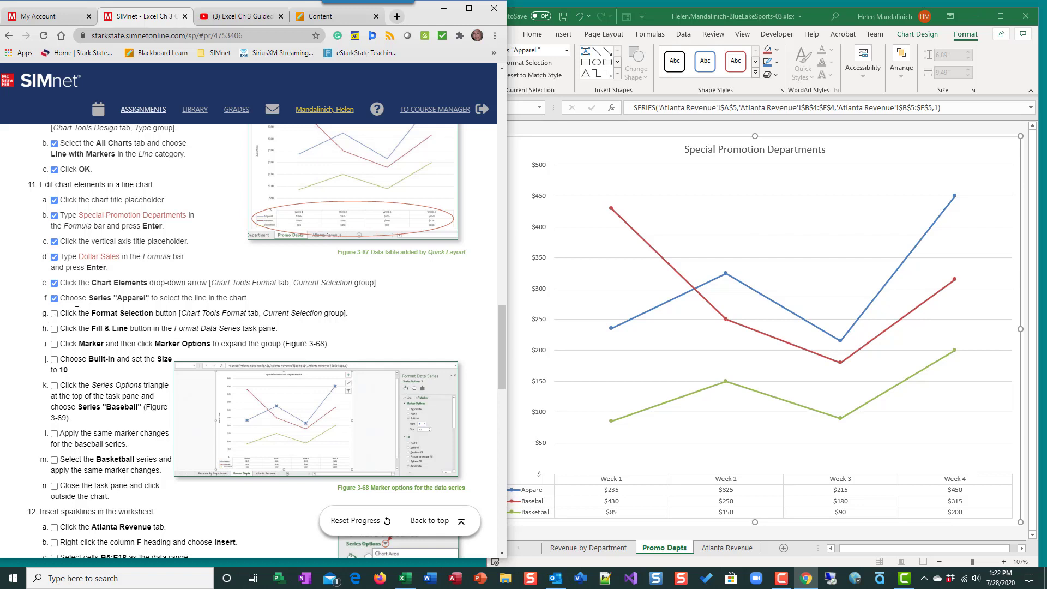
{"action": "left_click", "coordinate": [542, 68]}
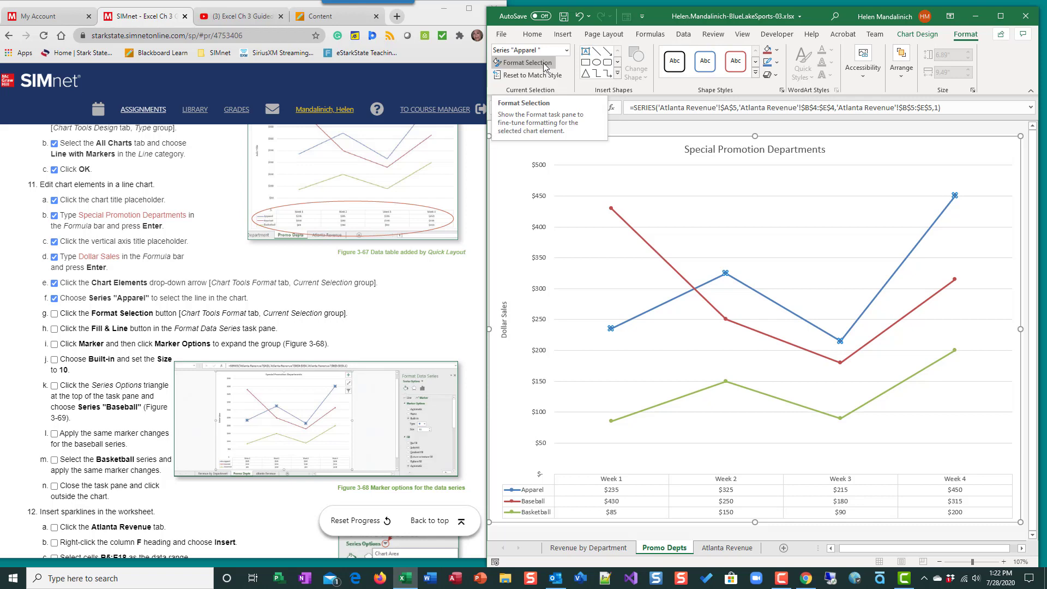
{"action": "left_click", "coordinate": [544, 66]}
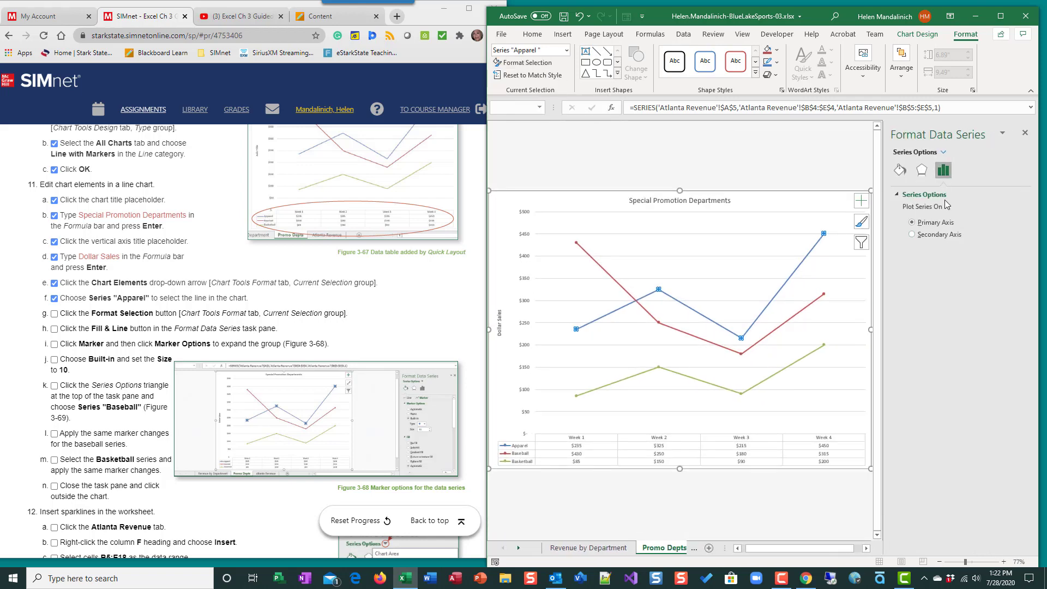
Give the Apparel line built-in markers at size 10
{"action": "left_click", "coordinate": [900, 171]}
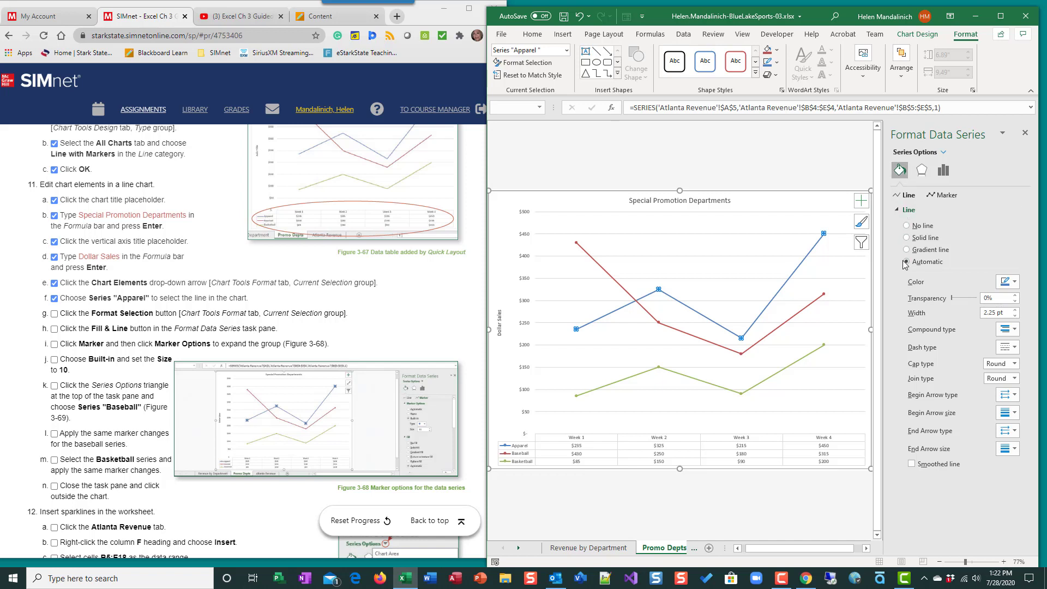
{"action": "left_click", "coordinate": [111, 331]}
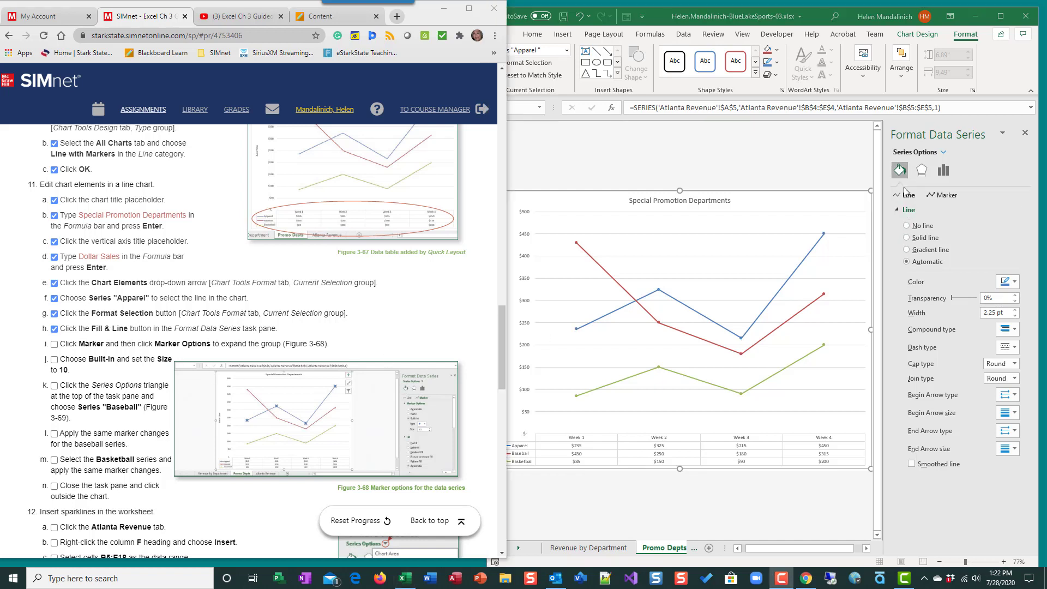
{"action": "left_click", "coordinate": [944, 196]}
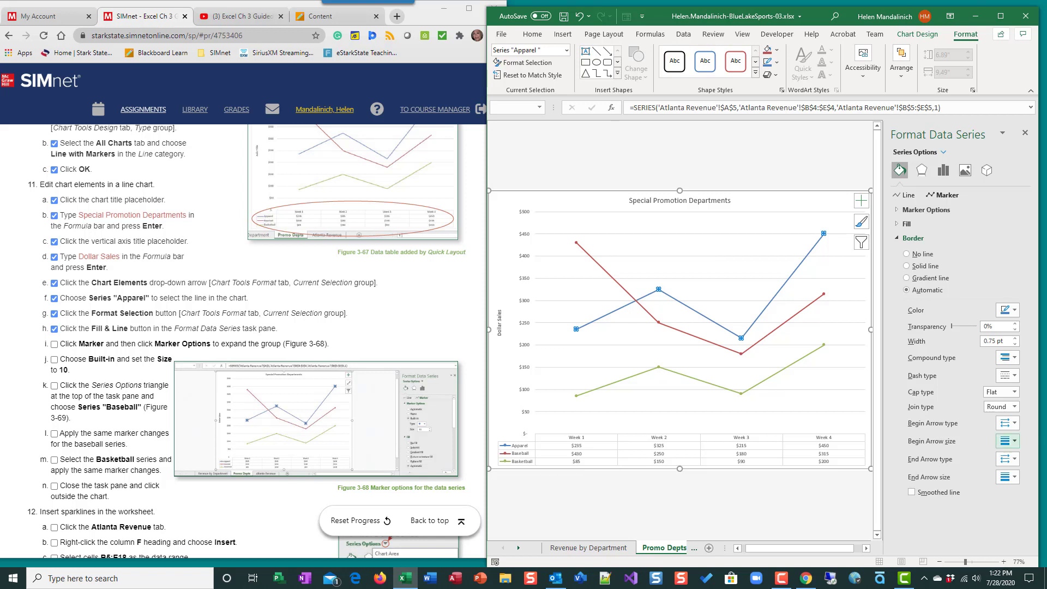
{"action": "left_click", "coordinate": [916, 212]}
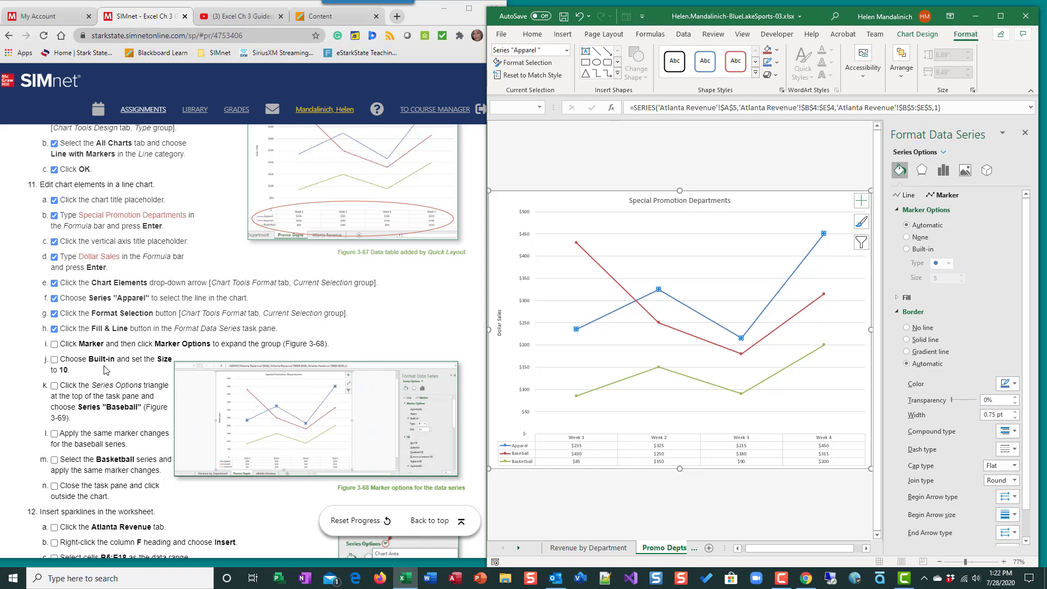
{"action": "left_click", "coordinate": [907, 249]}
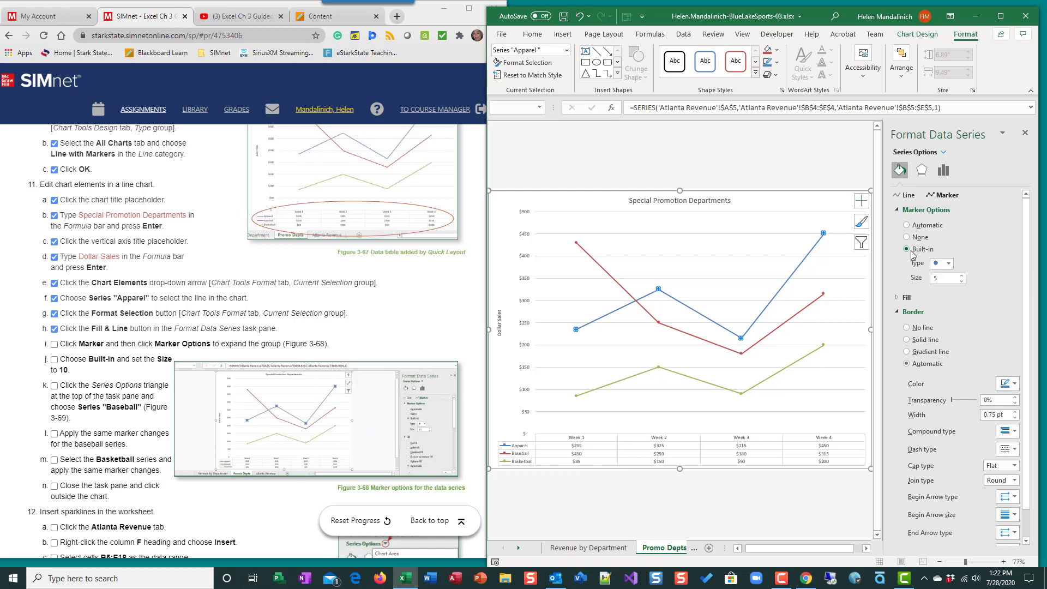
{"action": "left_click", "coordinate": [961, 275]}
{"action": "left_click", "coordinate": [961, 275]}
Tick SIMnet steps 11i and 11j as complete
{"action": "left_click", "coordinate": [57, 368]}
{"action": "left_click", "coordinate": [54, 360]}
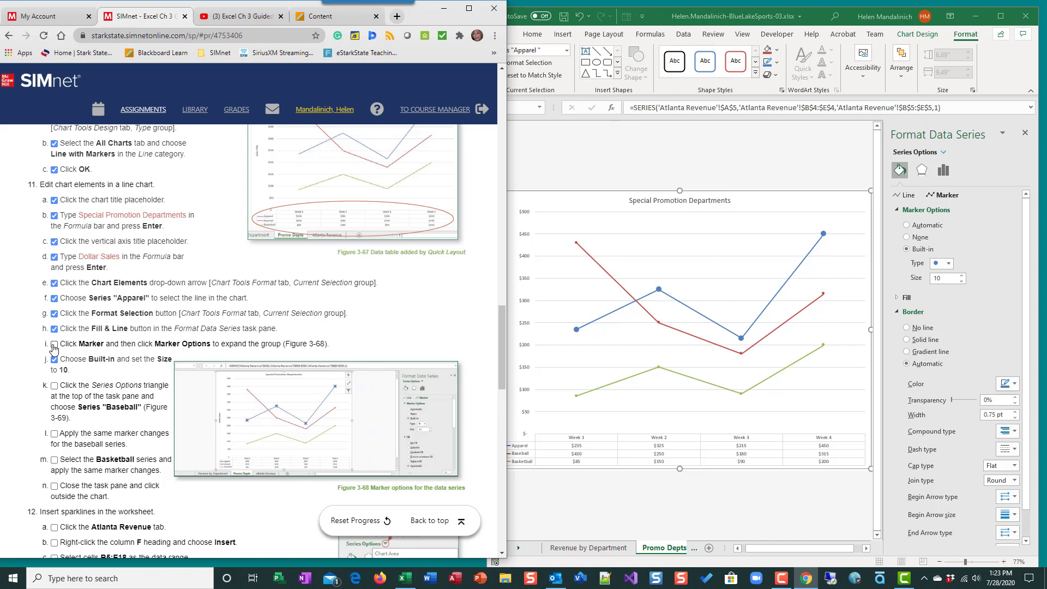
{"action": "left_click", "coordinate": [55, 345]}
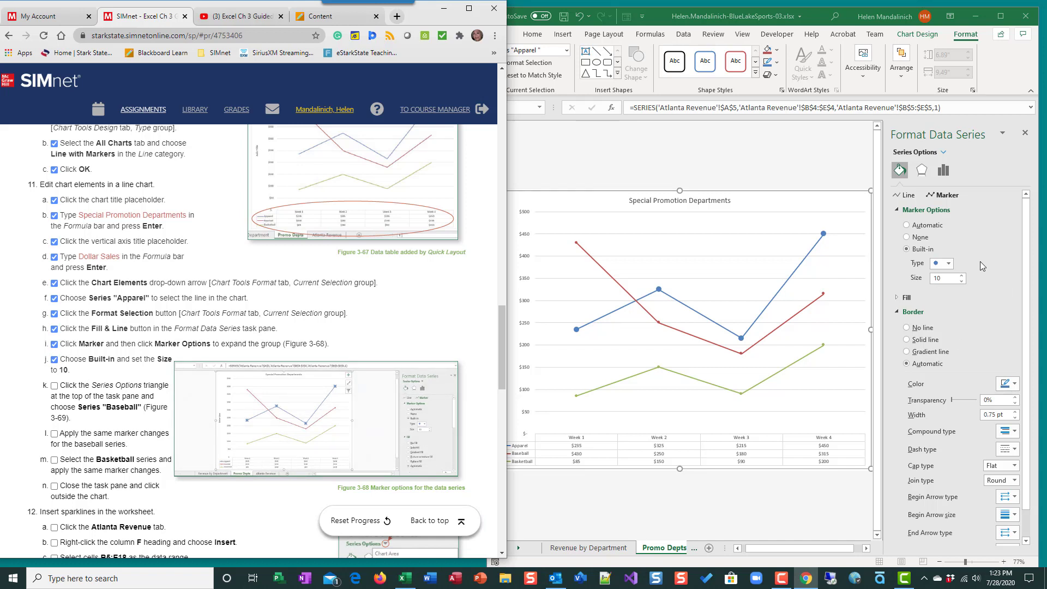
Give the Baseball series built-in markers at size 10
{"action": "left_click", "coordinate": [942, 152]}
{"action": "left_click", "coordinate": [941, 153]}
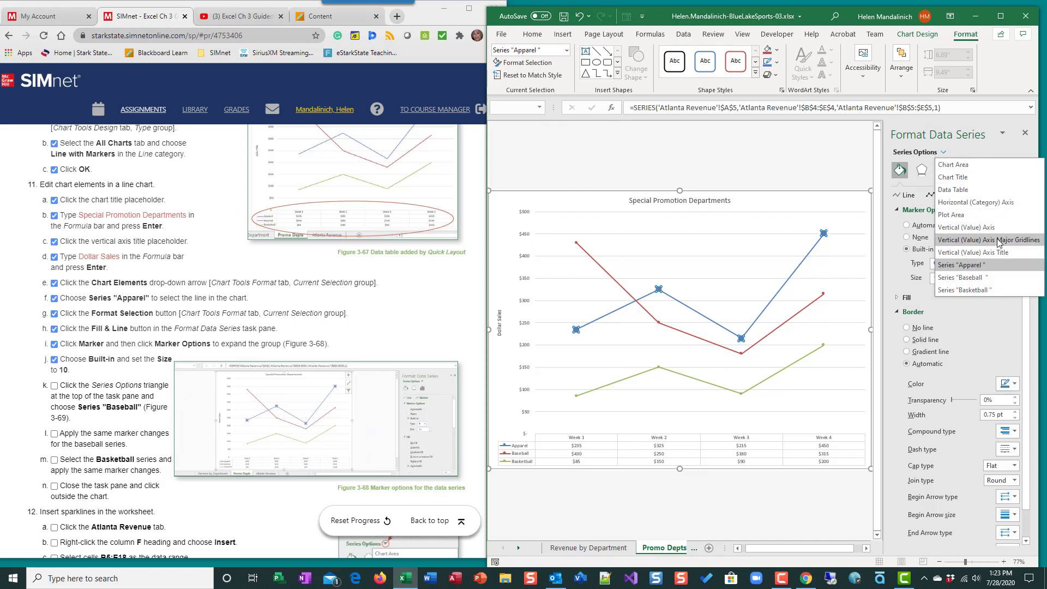
{"action": "left_click", "coordinate": [982, 276]}
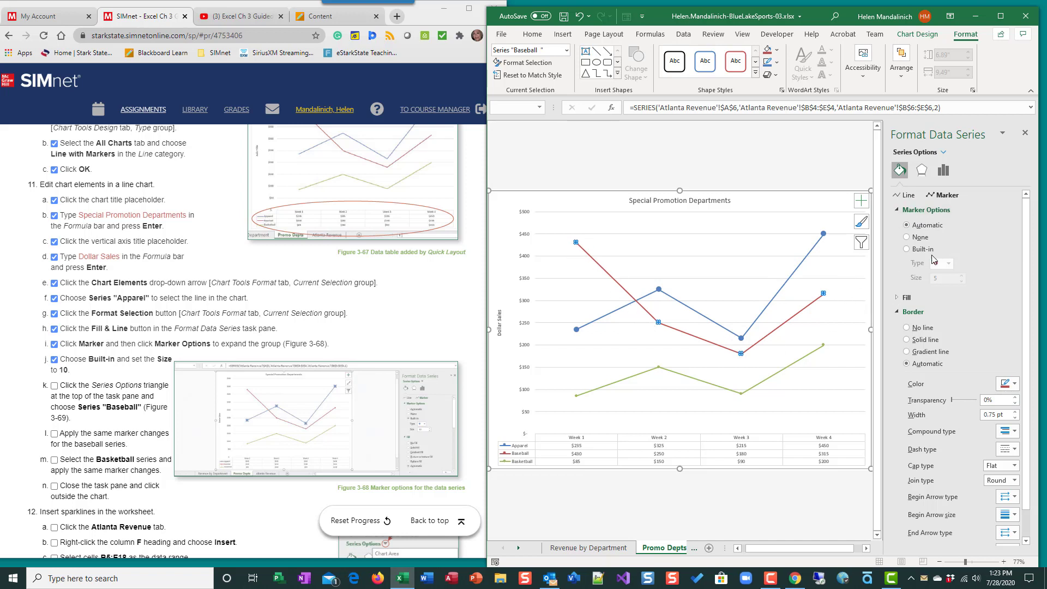
{"action": "left_click", "coordinate": [907, 249]}
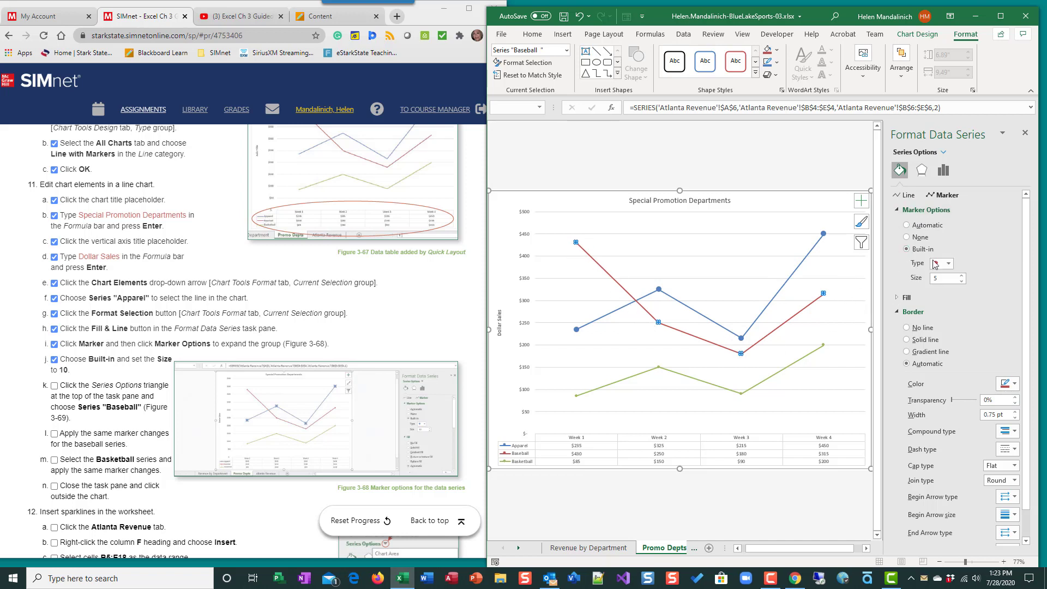
{"action": "left_click", "coordinate": [963, 276]}
{"action": "left_click", "coordinate": [962, 276]}
{"action": "left_click", "coordinate": [962, 276]}
Give the Basketball series built-in markers at size 10
{"action": "left_click", "coordinate": [947, 152]}
{"action": "left_click", "coordinate": [965, 292]}
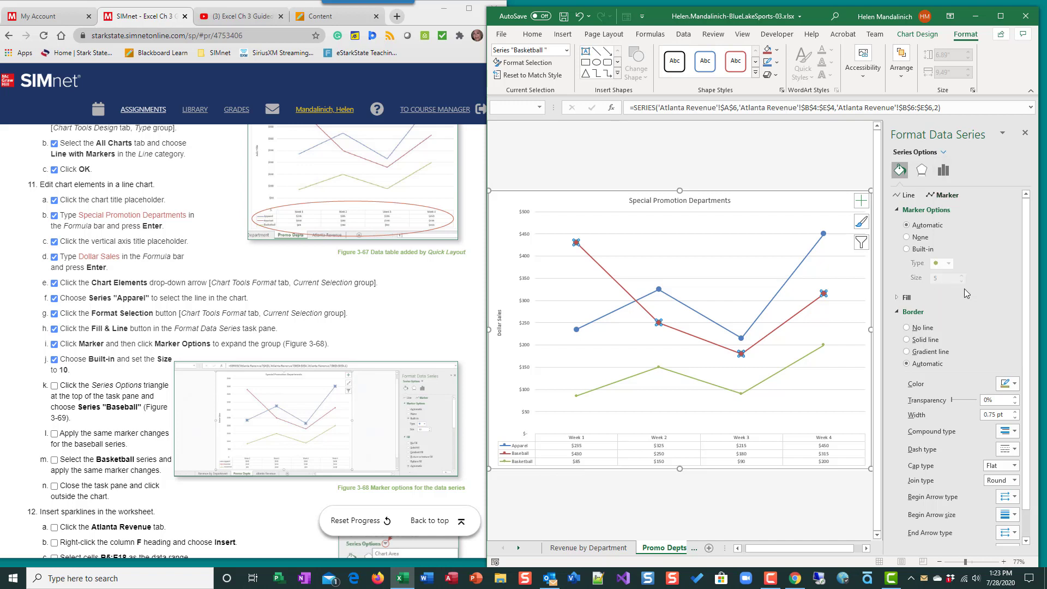
{"action": "left_click", "coordinate": [907, 250]}
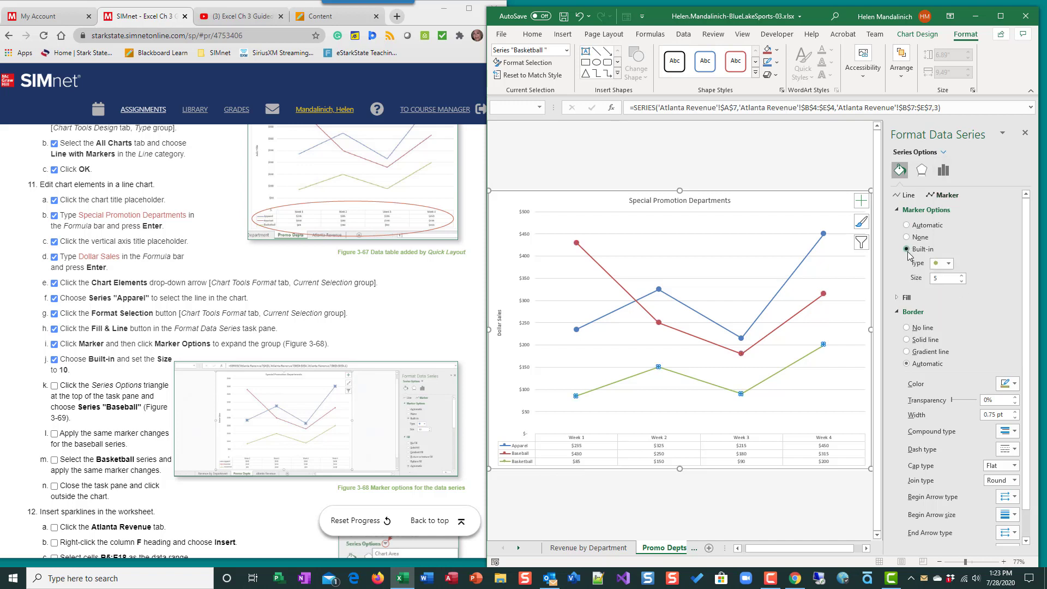
{"action": "left_click", "coordinate": [962, 277]}
Tick SIMnet steps 11k through 11n as complete
{"action": "left_click", "coordinate": [54, 386]}
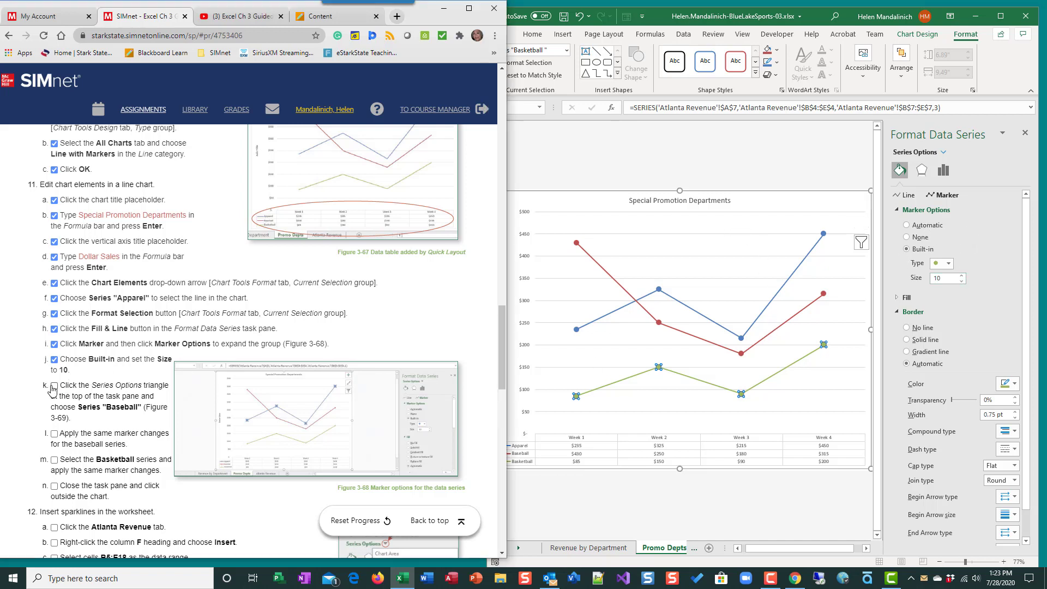
{"action": "left_click", "coordinate": [54, 434]}
{"action": "left_click", "coordinate": [54, 460]}
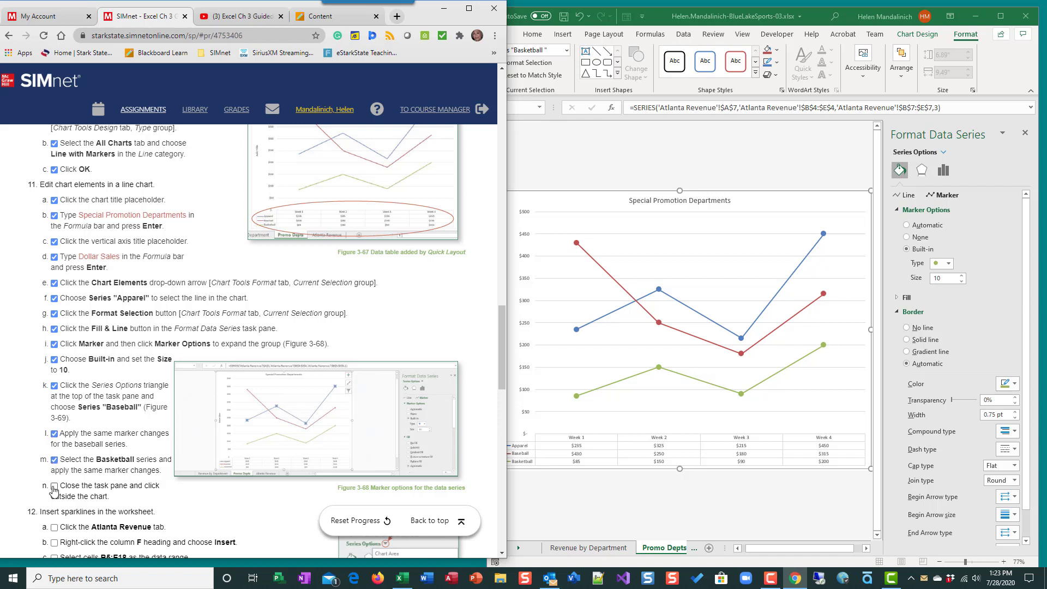
{"action": "left_click", "coordinate": [54, 486]}
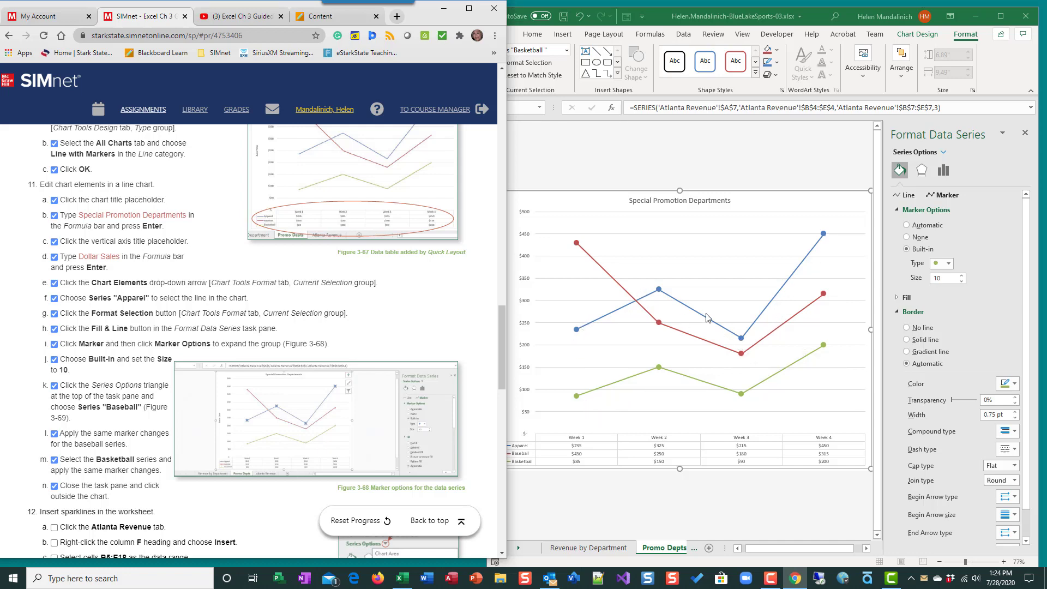
{"action": "scroll", "coordinate": [416, 398], "scroll_direction": "down", "scroll_amount": 4}
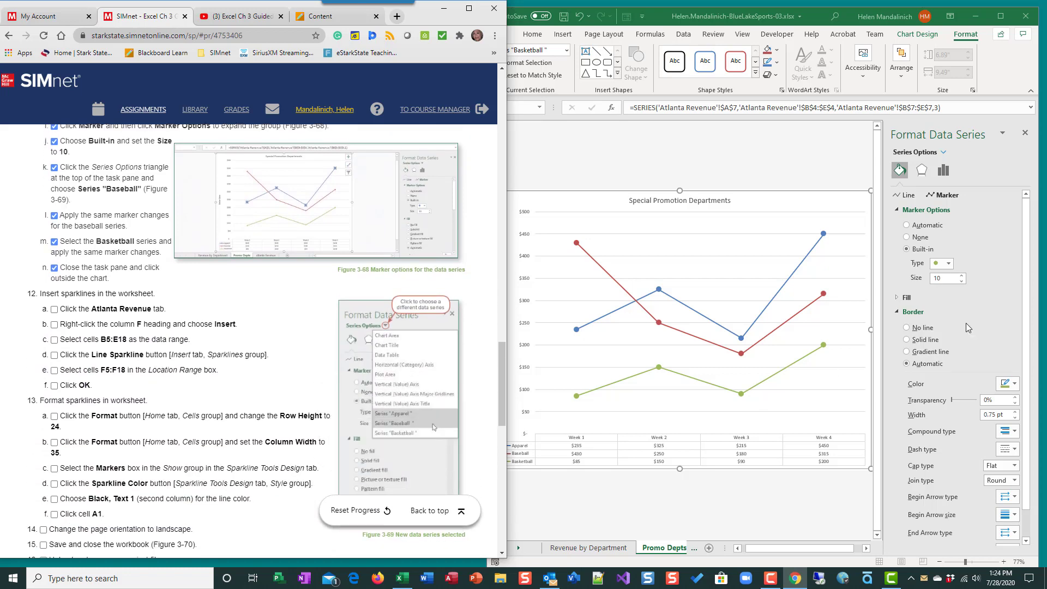
Close the Format Data Series pane and deselect the chart
{"action": "left_click", "coordinate": [1028, 137]}
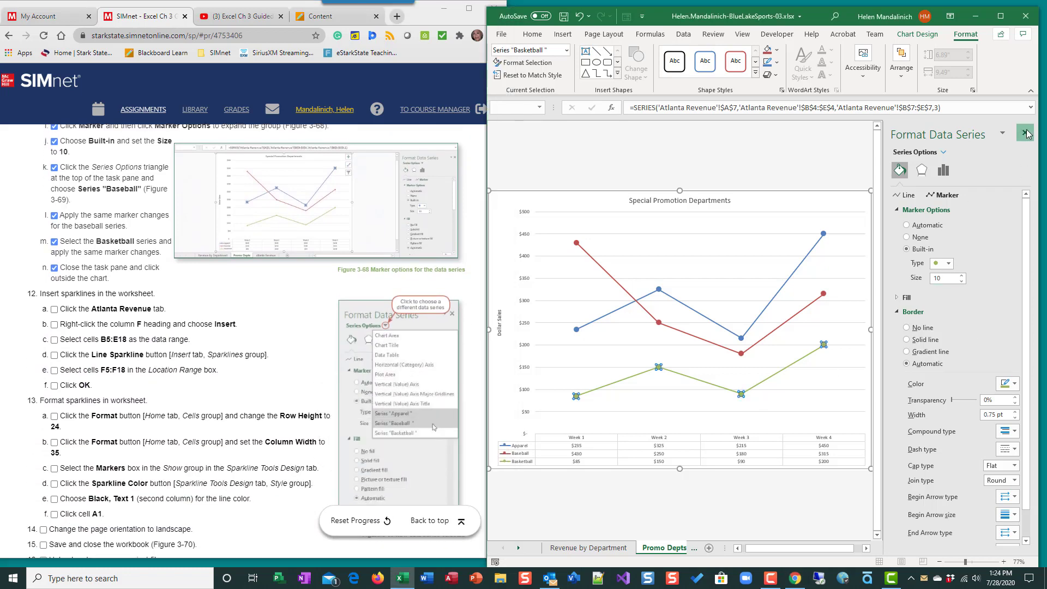
{"action": "left_click", "coordinate": [1026, 133]}
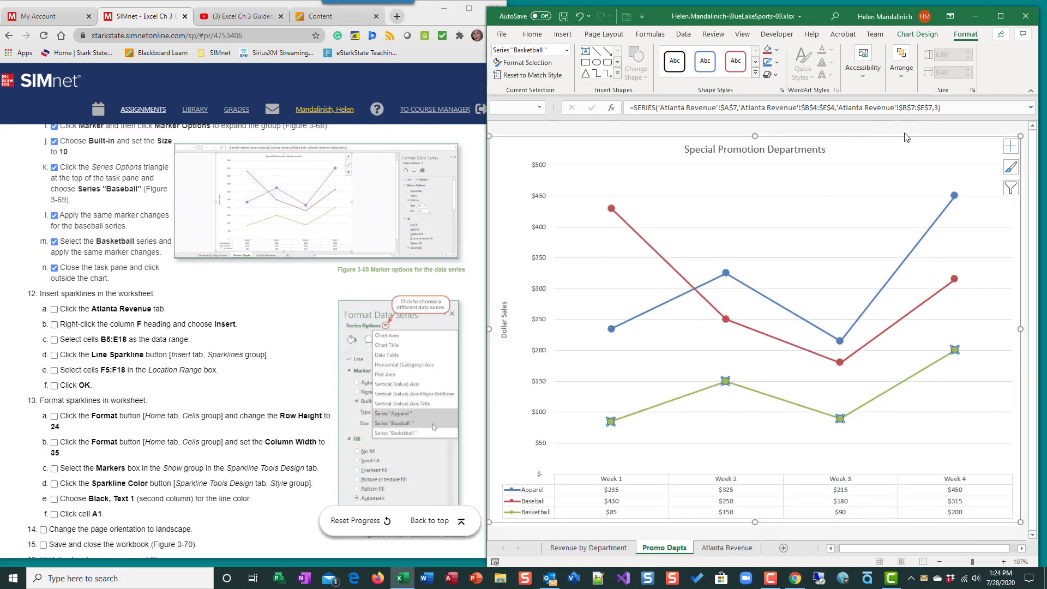
{"action": "left_click", "coordinate": [1025, 185]}
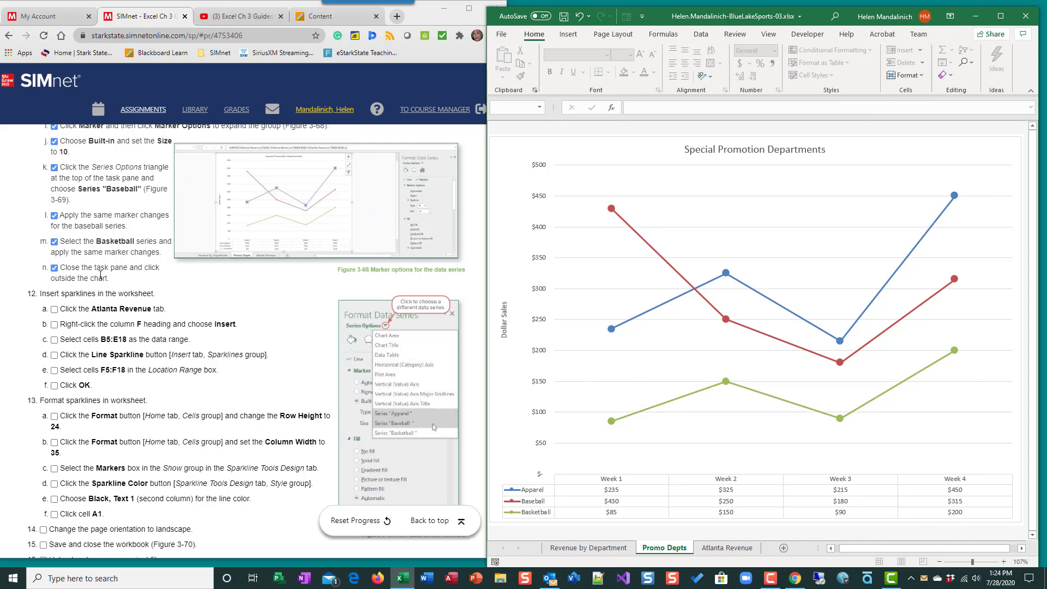
On the Atlanta Revenue sheet, insert a blank column F before Total
{"action": "left_click", "coordinate": [727, 547]}
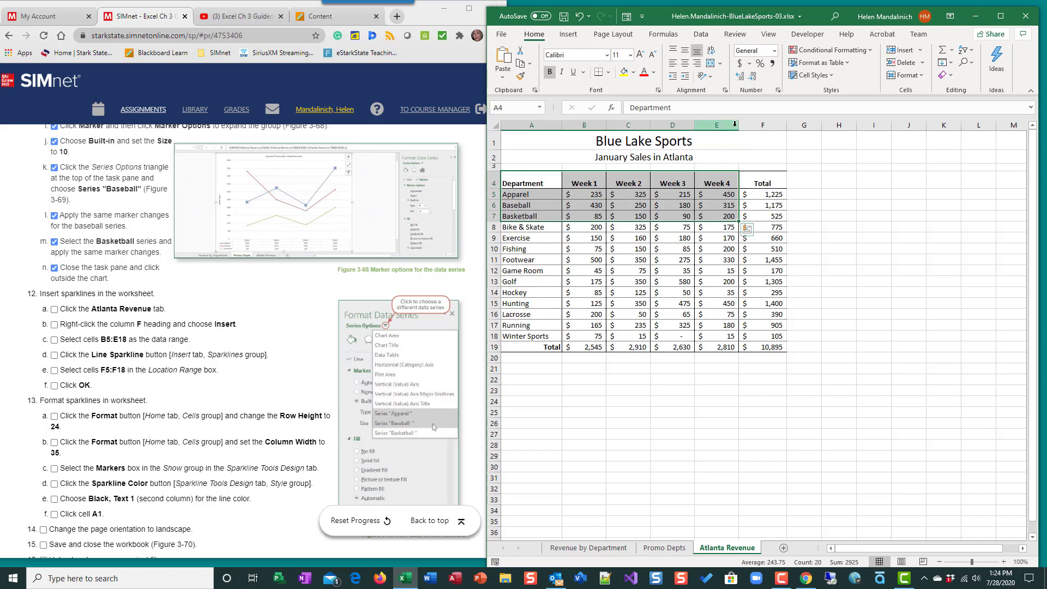
{"action": "left_click", "coordinate": [757, 124]}
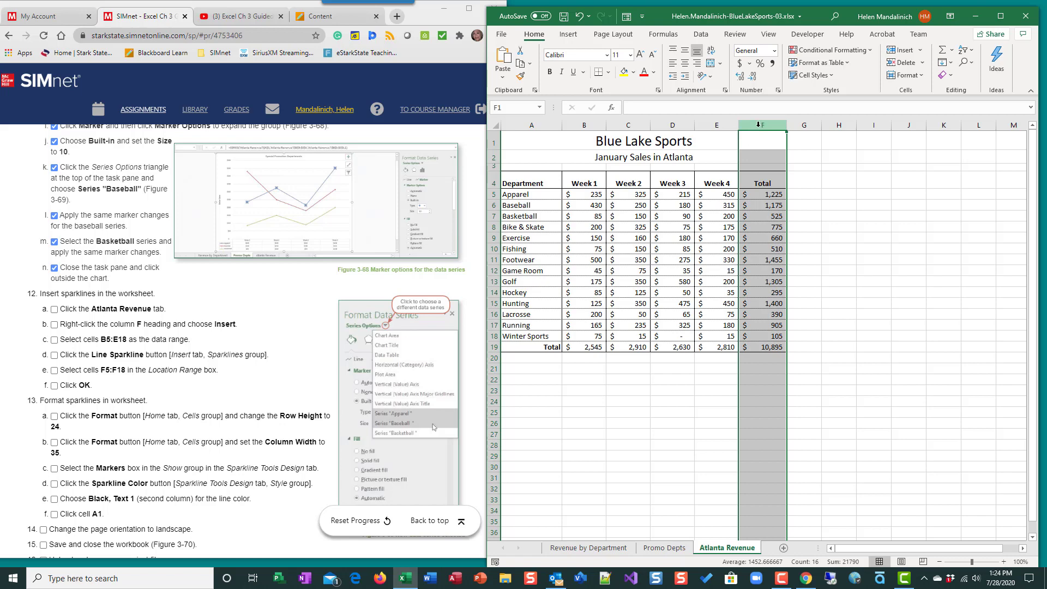
{"action": "right_click", "coordinate": [757, 125]}
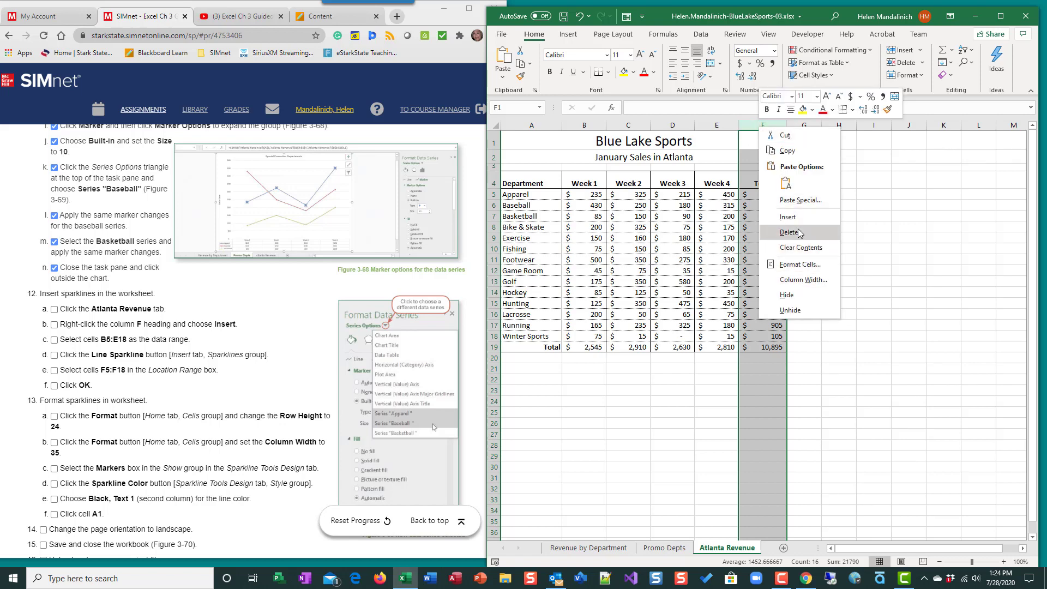
{"action": "left_click", "coordinate": [787, 217]}
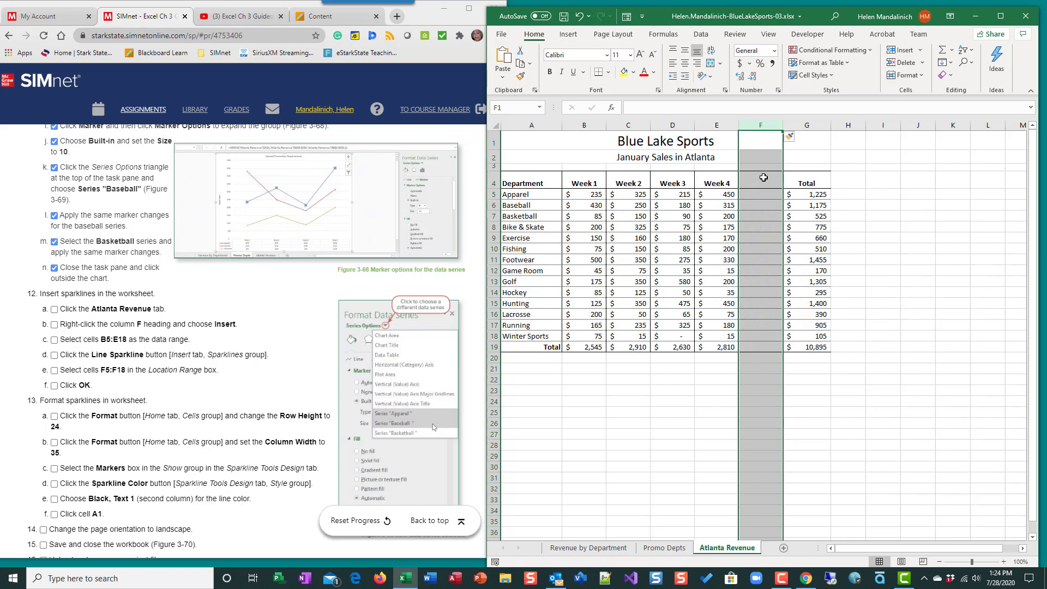
Select the weekly sales values in B5:E18
{"action": "left_click", "coordinate": [764, 178]}
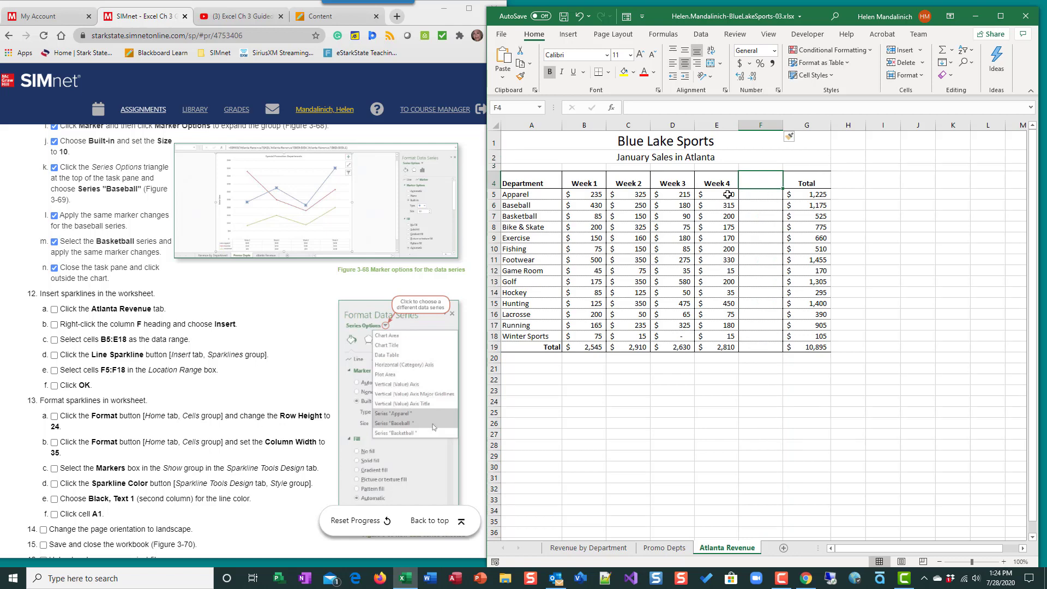
{"action": "left_click", "coordinate": [579, 192]}
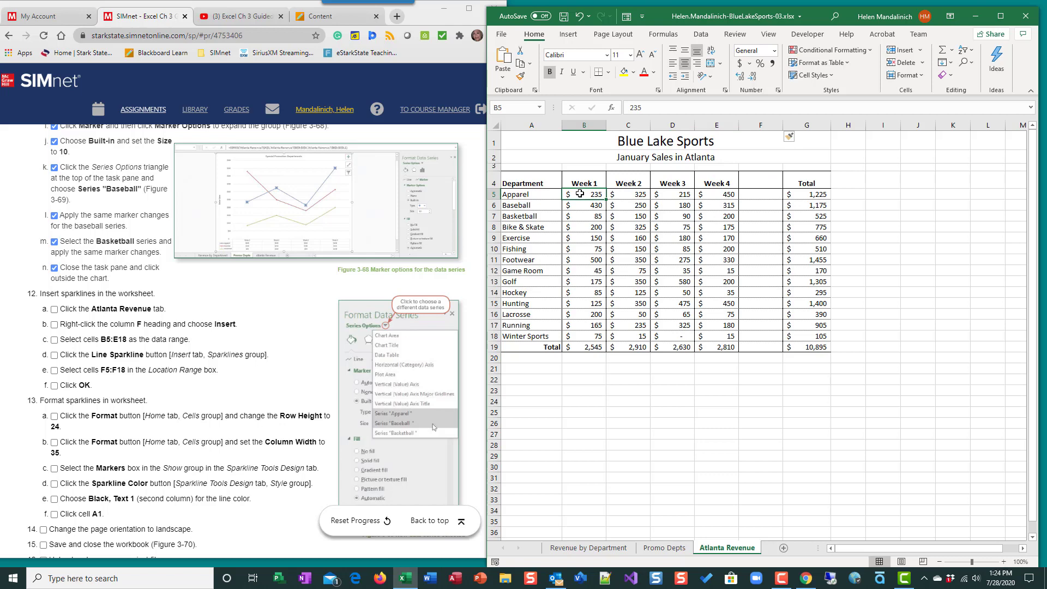
{"action": "left_click_drag", "start_coordinate": [599, 200], "coordinate": [704, 335]}
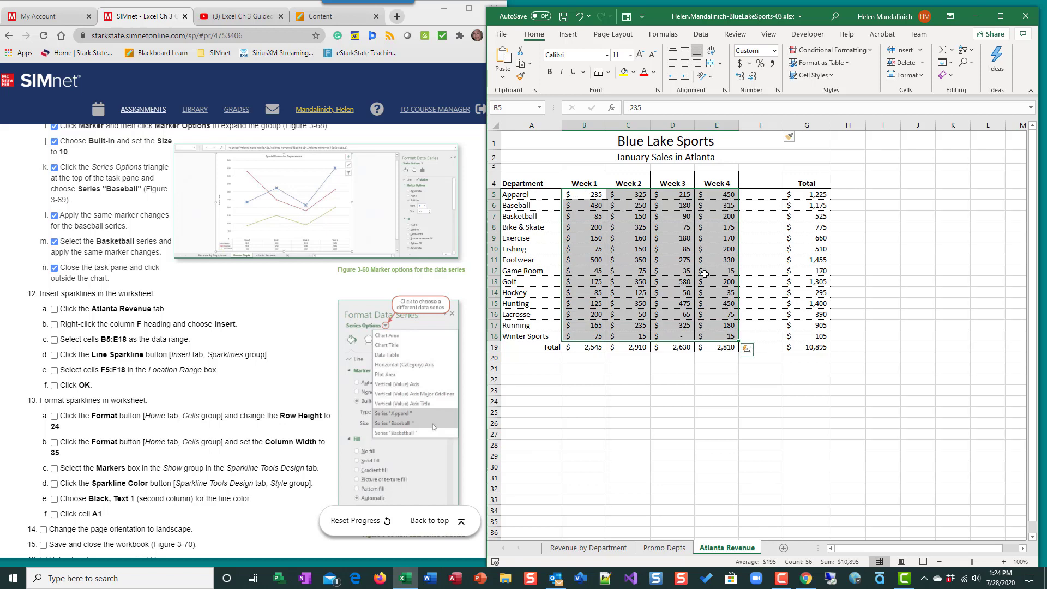
Insert Line sparklines from data range B5:E18 into location range F5:F18
{"action": "left_click", "coordinate": [569, 34]}
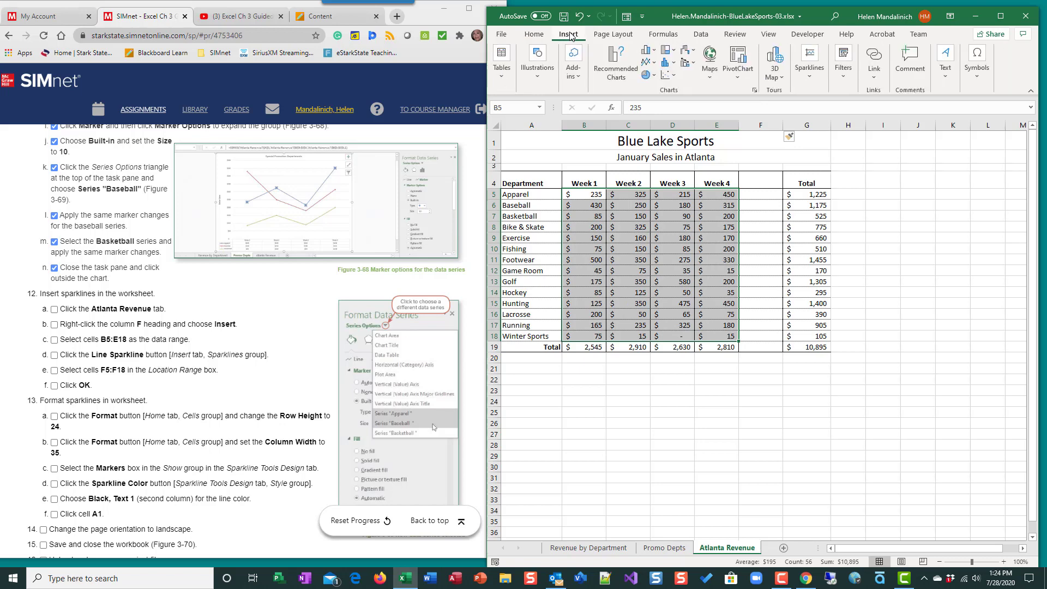
{"action": "left_click", "coordinate": [810, 81]}
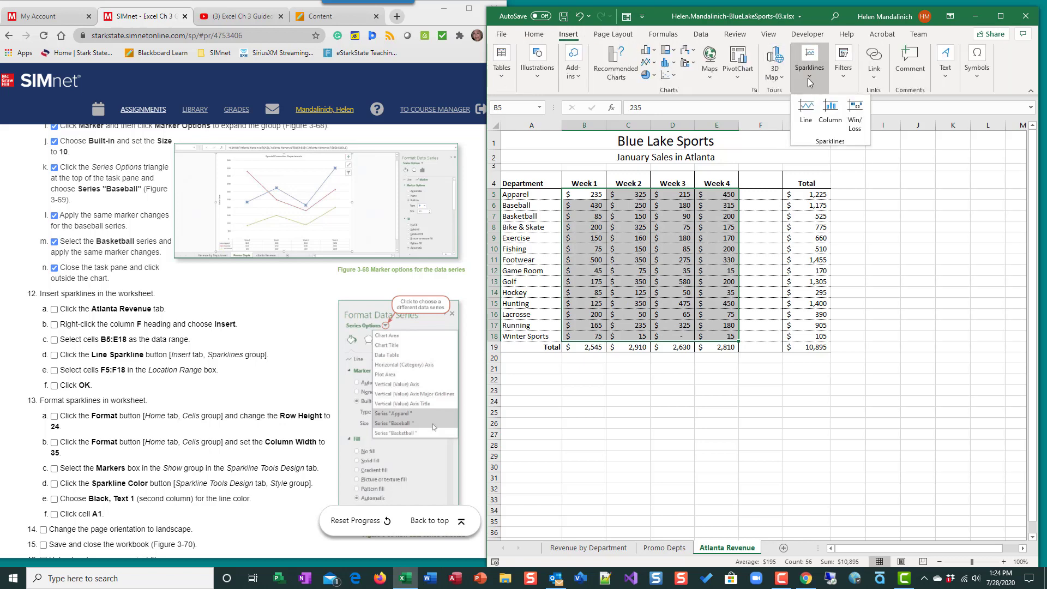
{"action": "left_click", "coordinate": [806, 112]}
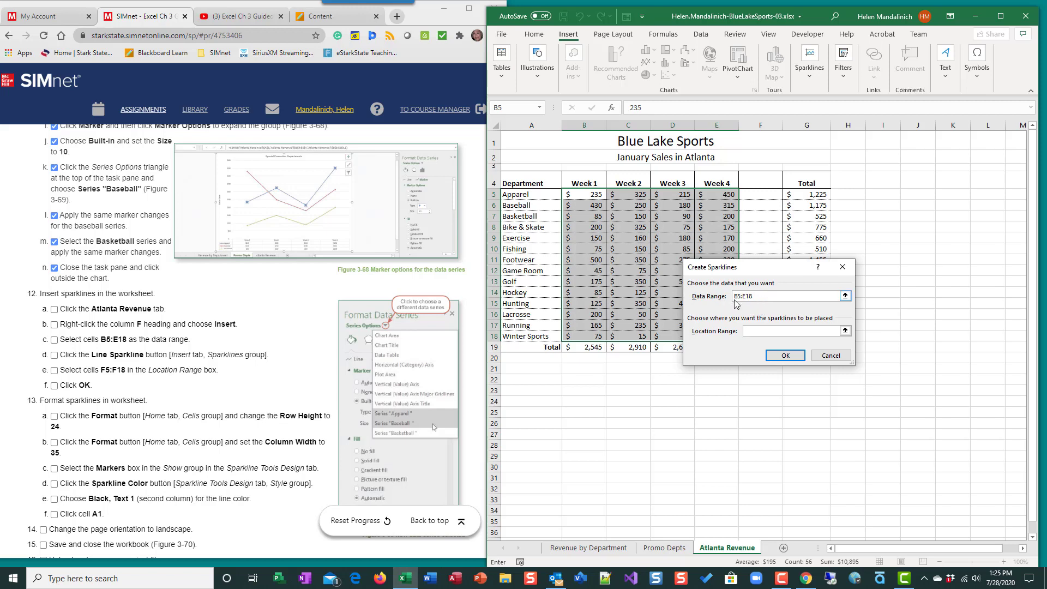
{"action": "left_click_drag", "start_coordinate": [793, 273], "coordinate": [633, 250]}
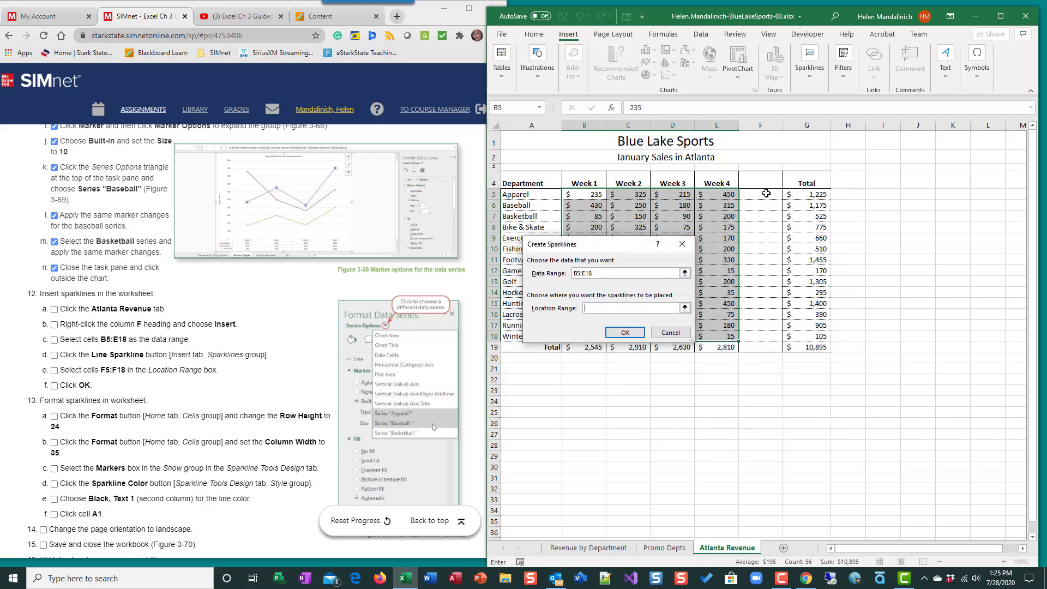
{"action": "left_click_drag", "start_coordinate": [766, 193], "coordinate": [767, 210]}
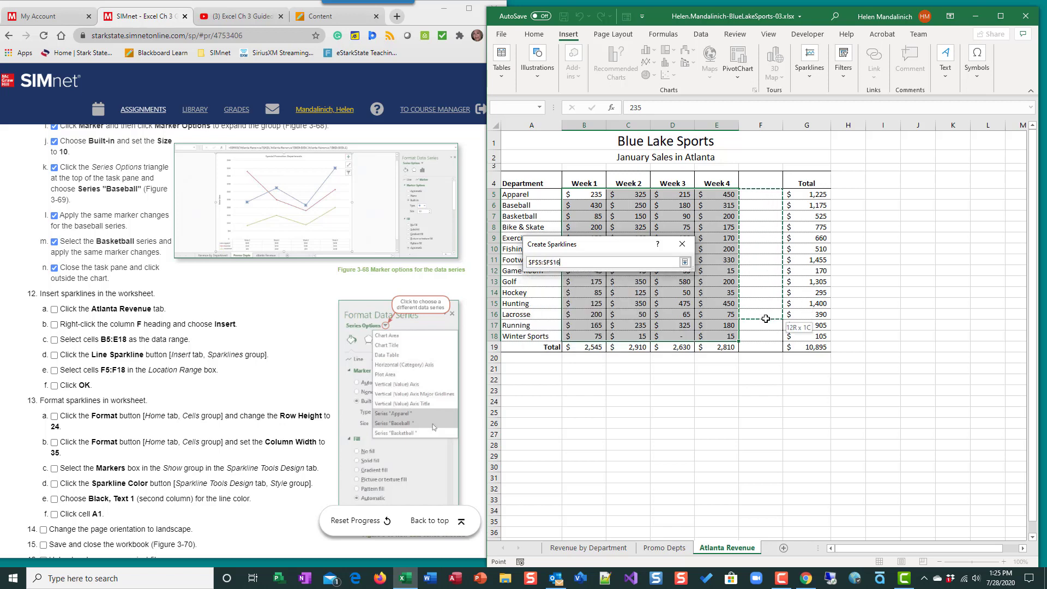
{"action": "left_click_drag", "start_coordinate": [763, 336], "coordinate": [763, 336]}
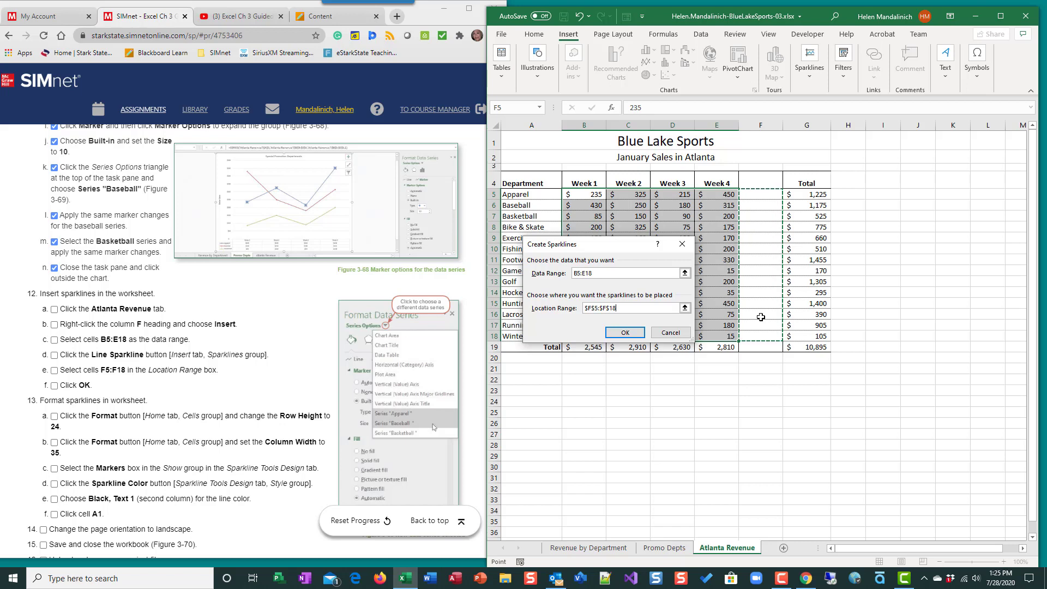
{"action": "left_click", "coordinate": [626, 333]}
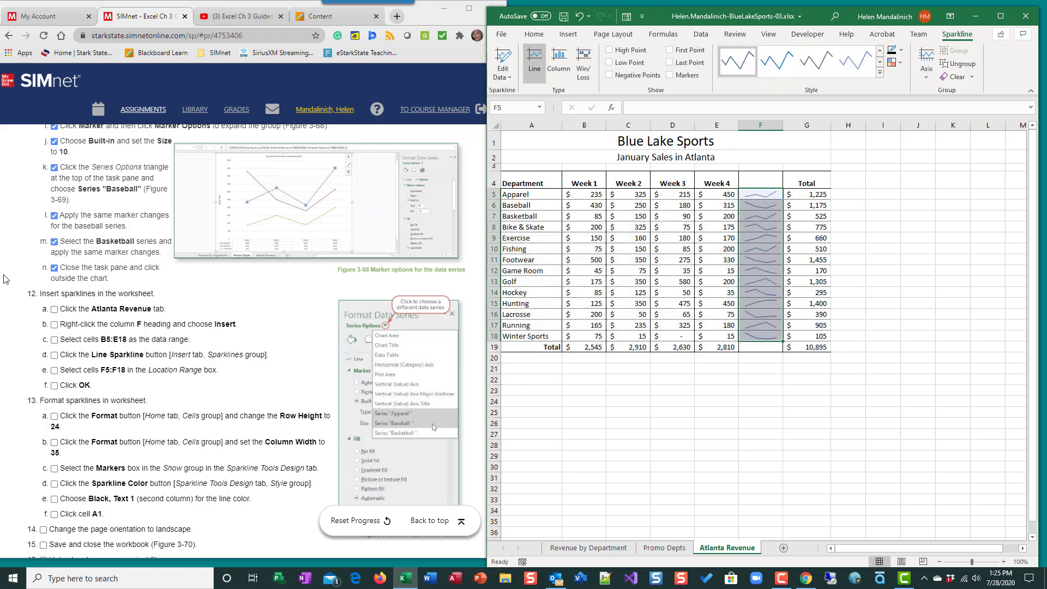
Tick the checkboxes for steps 12a through 12f in the SIMnet instructions
{"action": "left_click", "coordinate": [54, 309]}
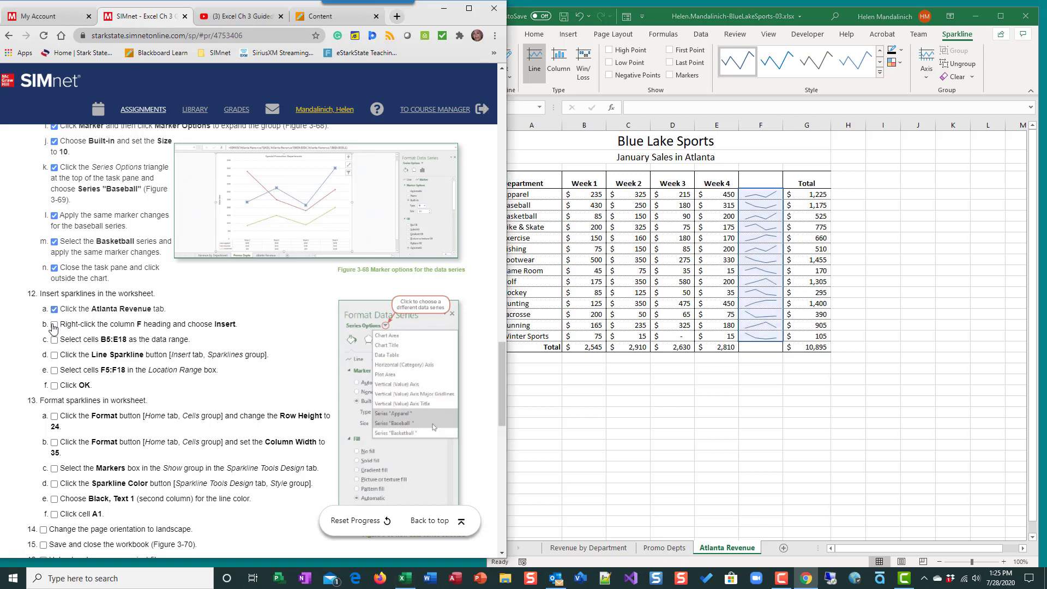
{"action": "left_click", "coordinate": [54, 325]}
{"action": "left_click", "coordinate": [54, 340]}
{"action": "left_click", "coordinate": [54, 355]}
{"action": "left_click", "coordinate": [54, 370]}
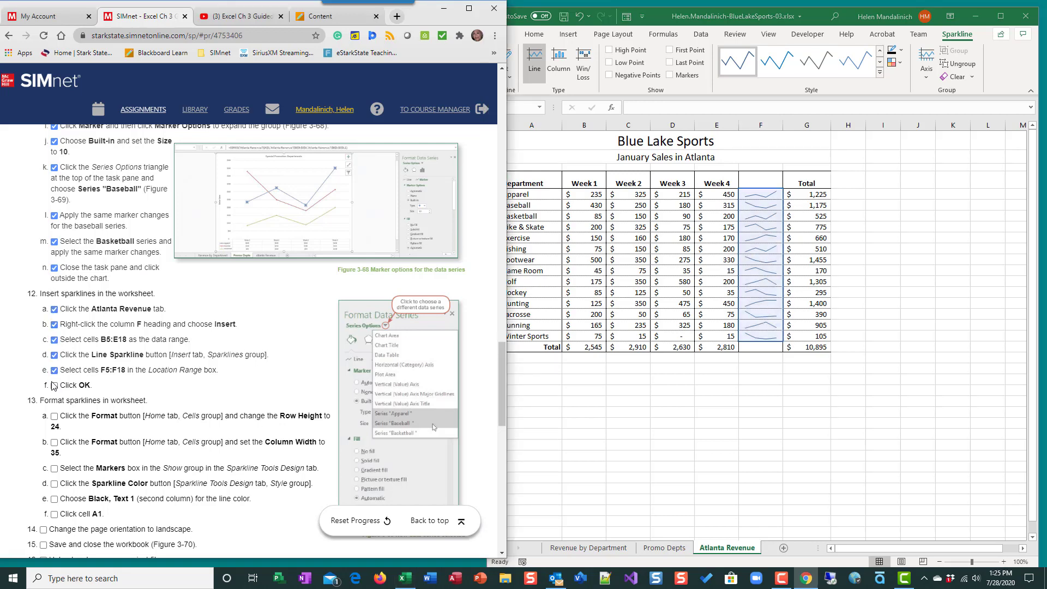
{"action": "left_click", "coordinate": [54, 385]}
{"action": "scroll", "coordinate": [236, 417], "scroll_direction": "down", "scroll_amount": 2}
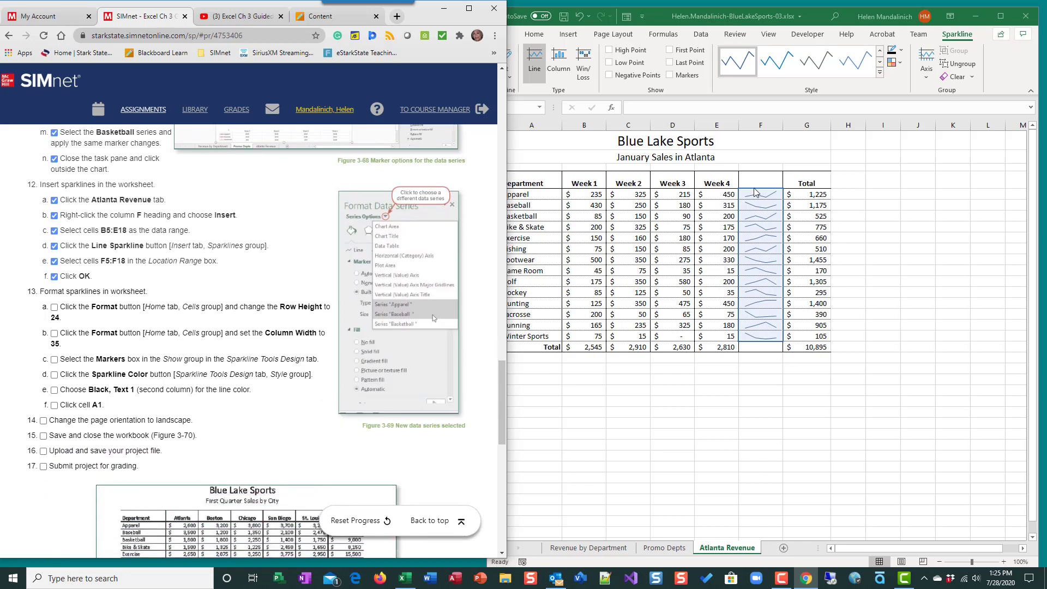
Set the row height of rows 5–18 to 24
{"action": "left_click", "coordinate": [534, 34]}
{"action": "left_click", "coordinate": [919, 75]}
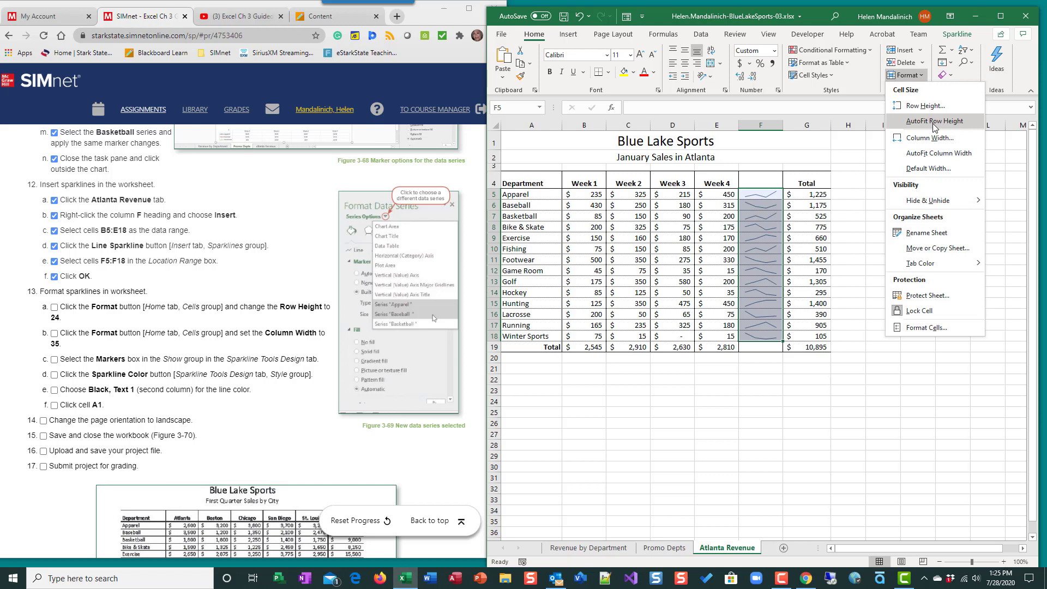
{"action": "left_click", "coordinate": [925, 106]}
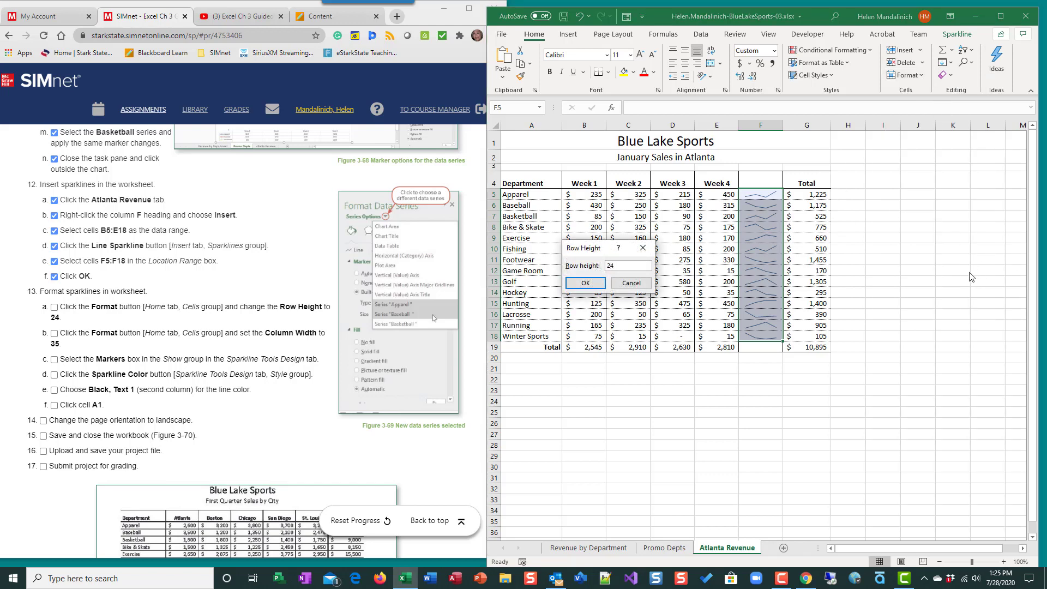
{"action": "left_click", "coordinate": [586, 282]}
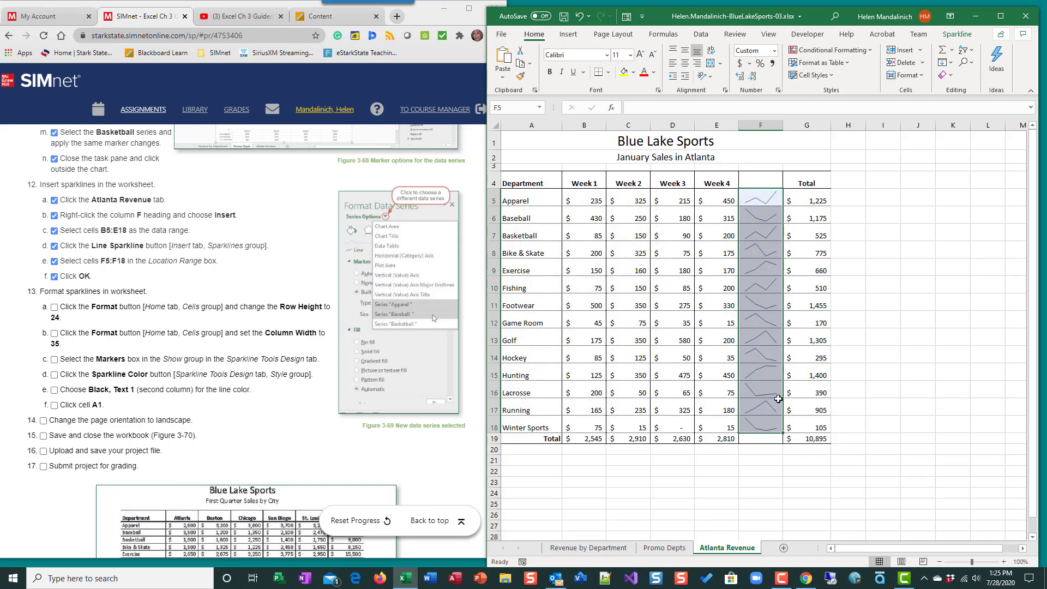
Set the width of column F to 35
{"action": "left_click", "coordinate": [923, 78]}
{"action": "left_click", "coordinate": [939, 141]}
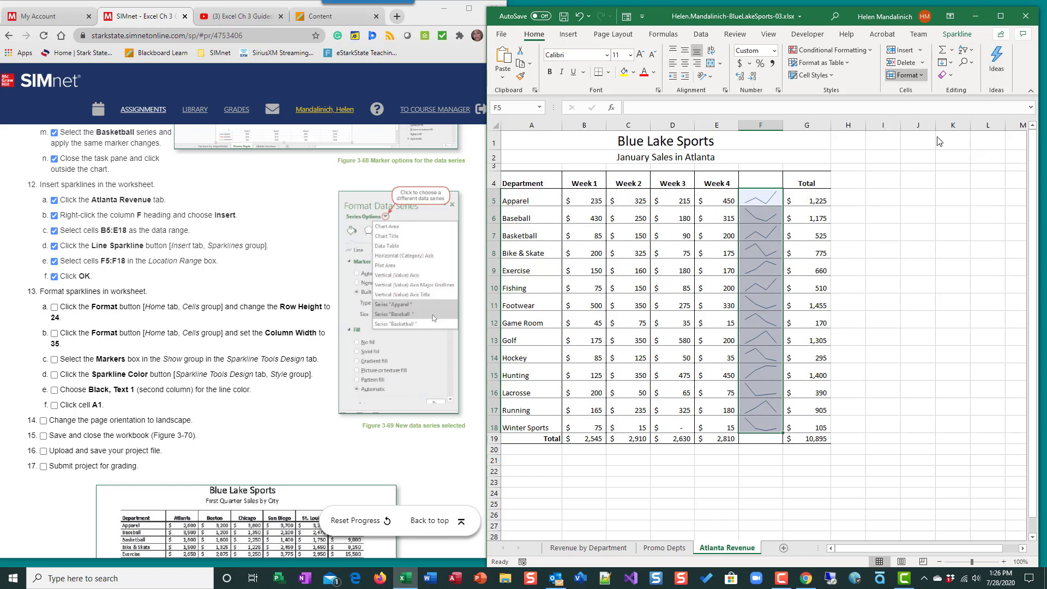
{"action": "type", "text": "35"}
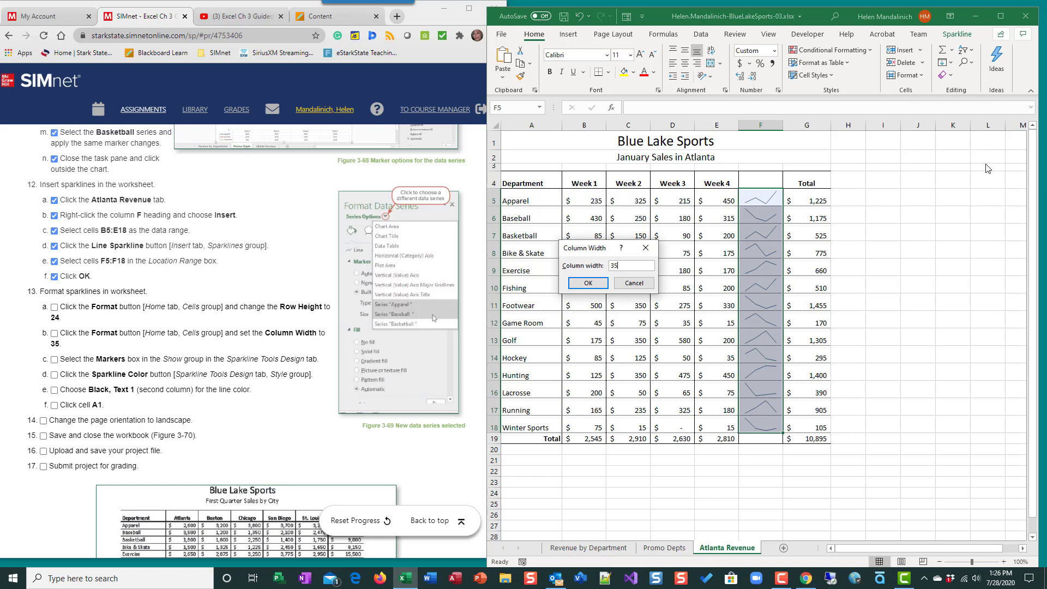
{"action": "left_click", "coordinate": [579, 280]}
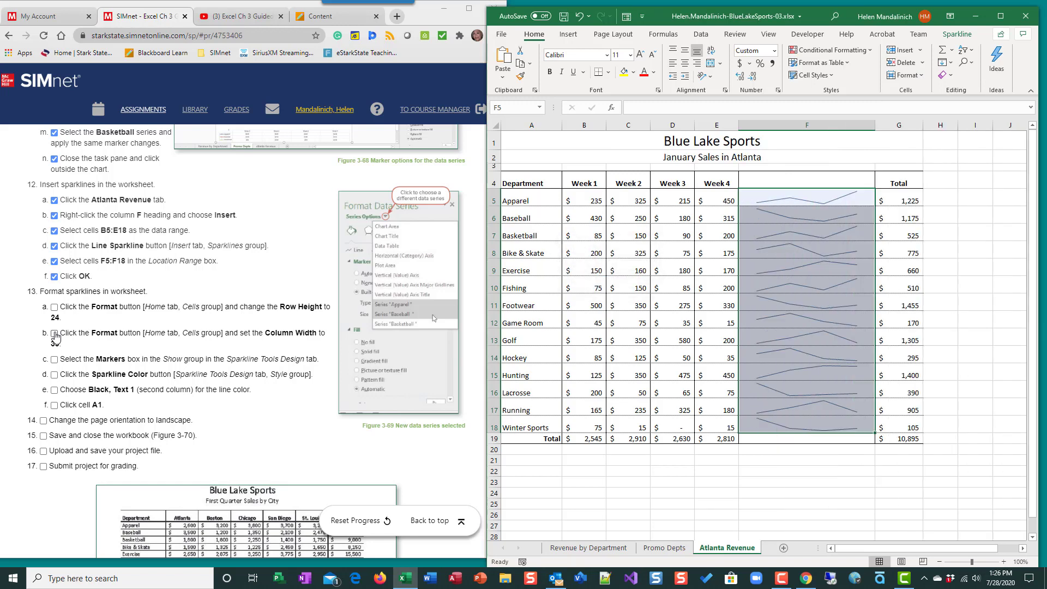
Tick steps 13a and 13b in the SIMnet instructions
{"action": "left_click", "coordinate": [54, 307]}
{"action": "left_click", "coordinate": [54, 334]}
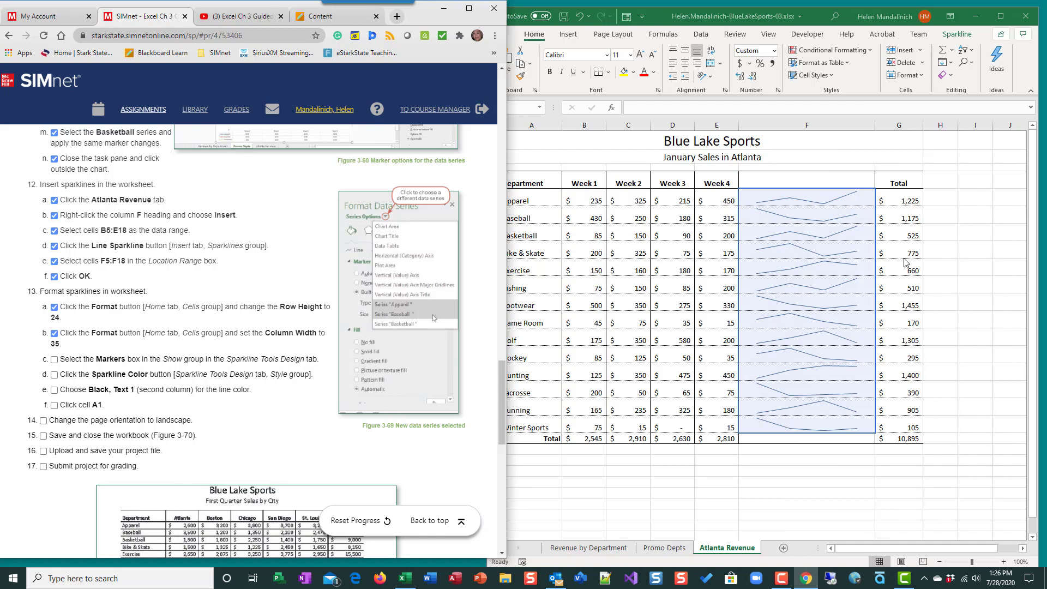
{"action": "left_click", "coordinate": [874, 215]}
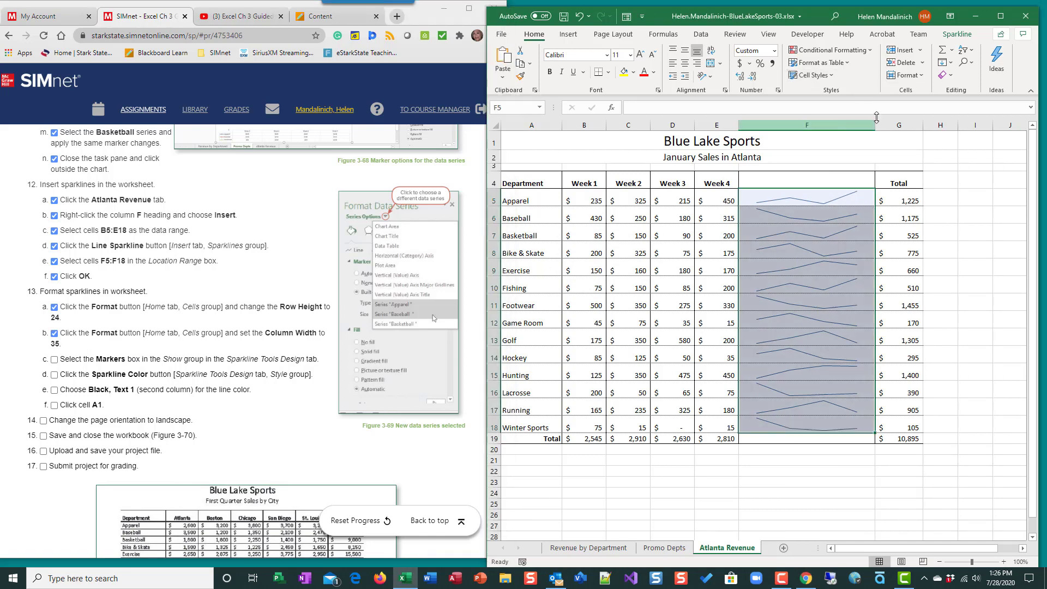
Turn on sparkline Markers and set the sparkline color to Black, Text 1
{"action": "left_click", "coordinate": [877, 117]}
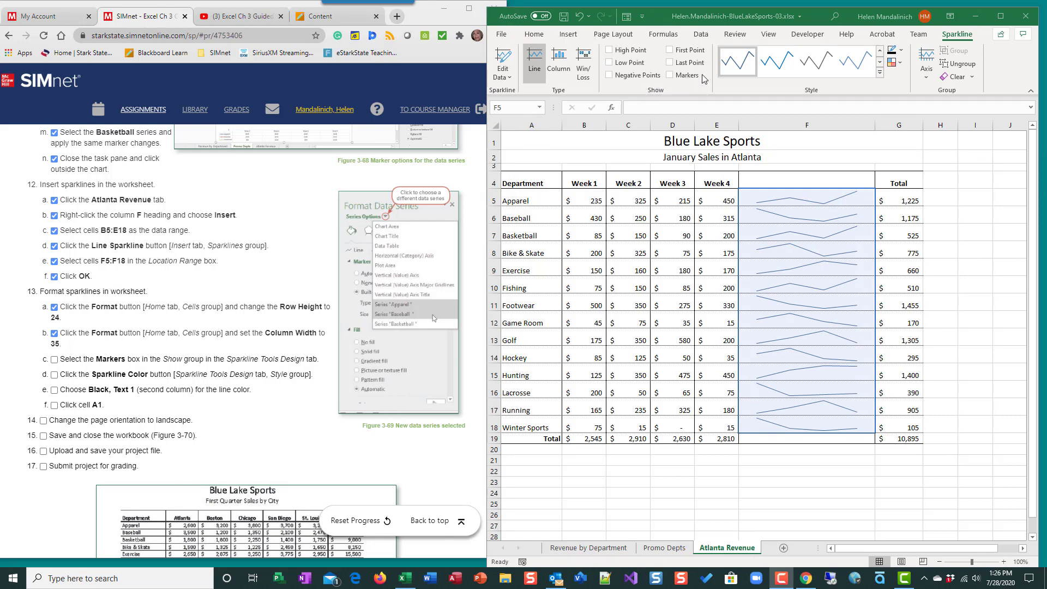
{"action": "left_click", "coordinate": [672, 78]}
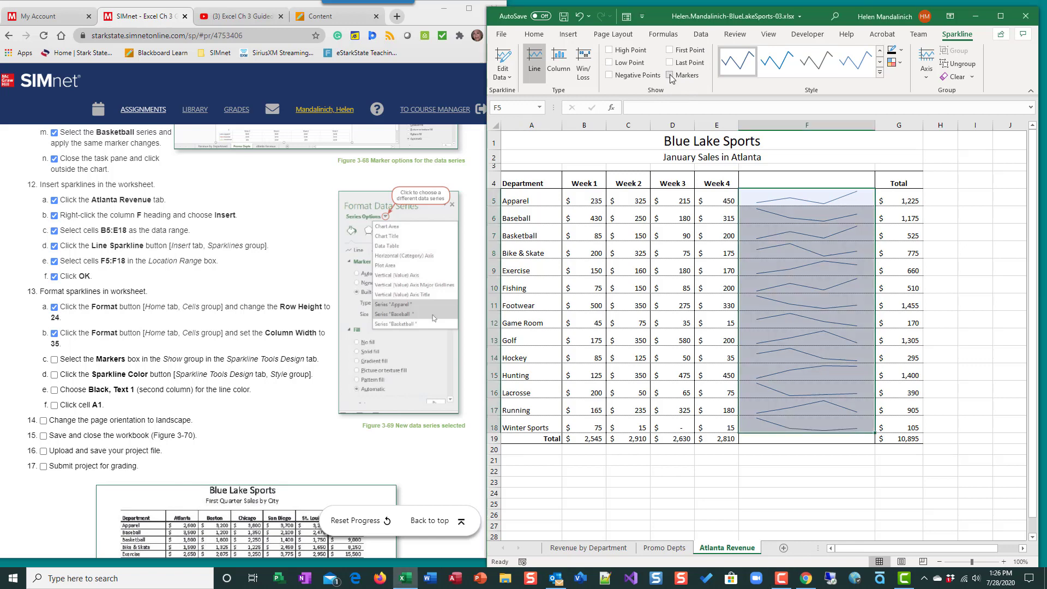
{"action": "left_click", "coordinate": [671, 77]}
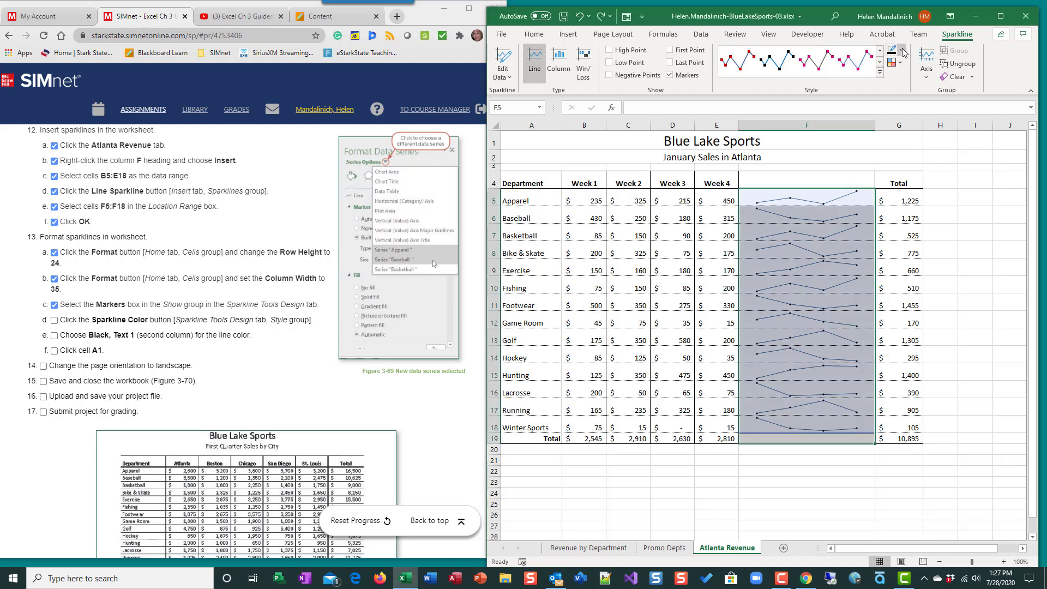
{"action": "left_click", "coordinate": [902, 52]}
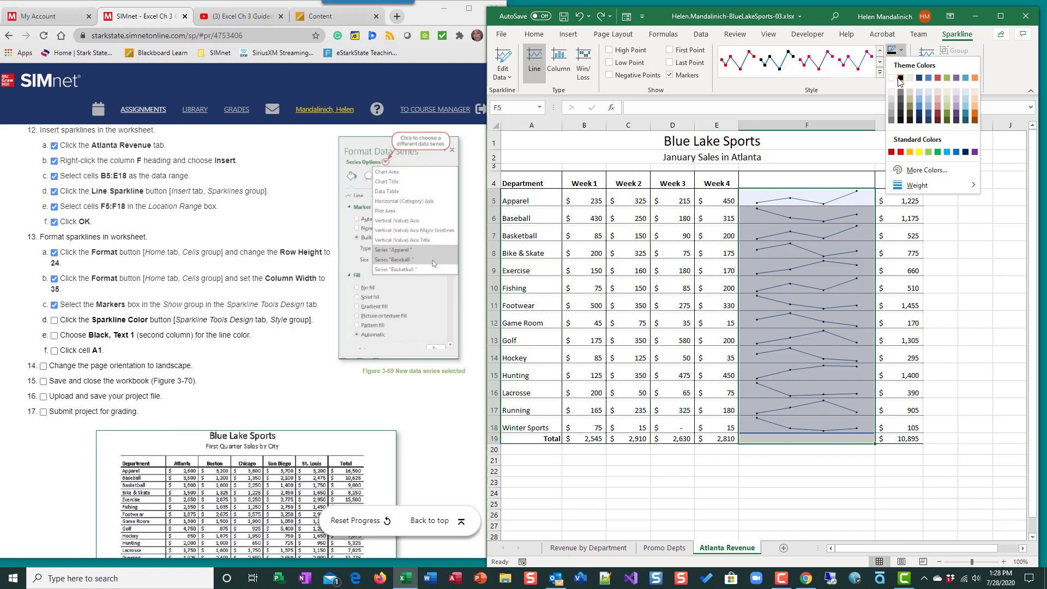
{"action": "left_click", "coordinate": [900, 78]}
Deselect the sparklines and scroll through the SIMnet instructions before returning to Excel
{"action": "left_click", "coordinate": [1006, 373]}
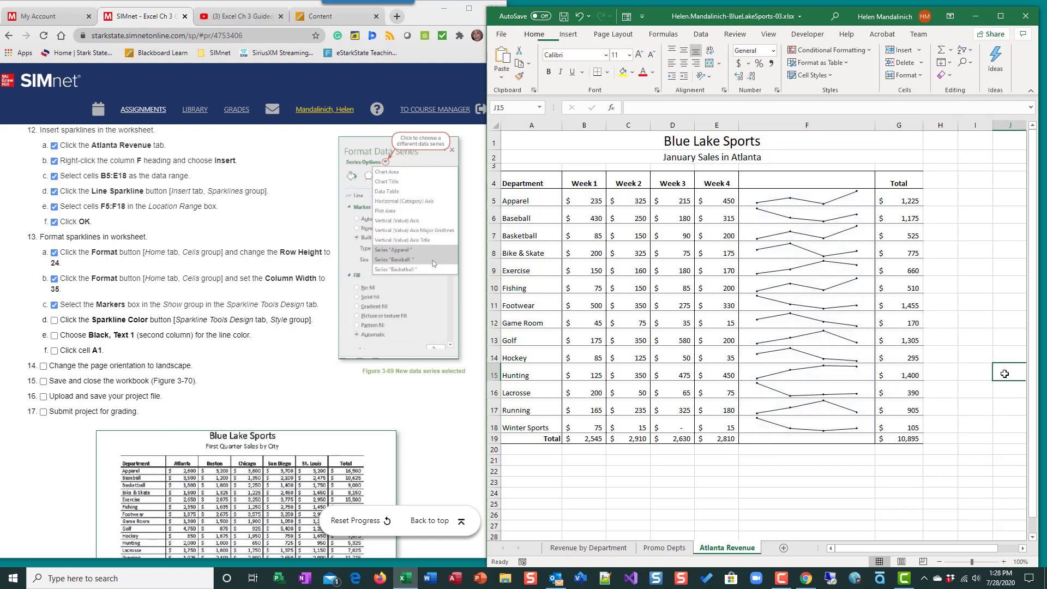
{"action": "left_click", "coordinate": [215, 334]}
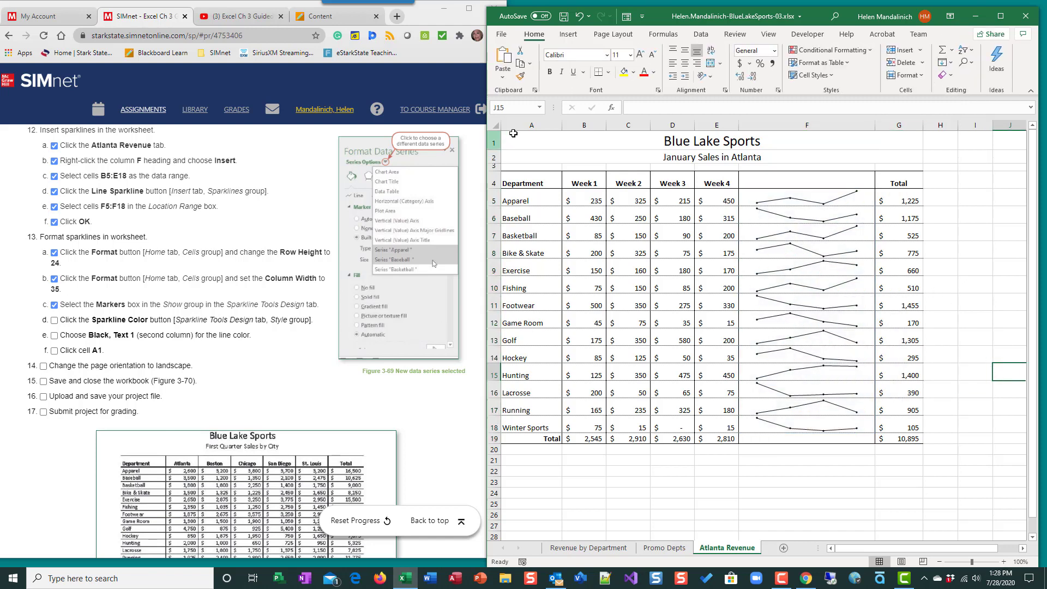
{"action": "scroll", "coordinate": [216, 335], "scroll_direction": "down", "scroll_amount": 1}
{"action": "left_click", "coordinate": [750, 543]}
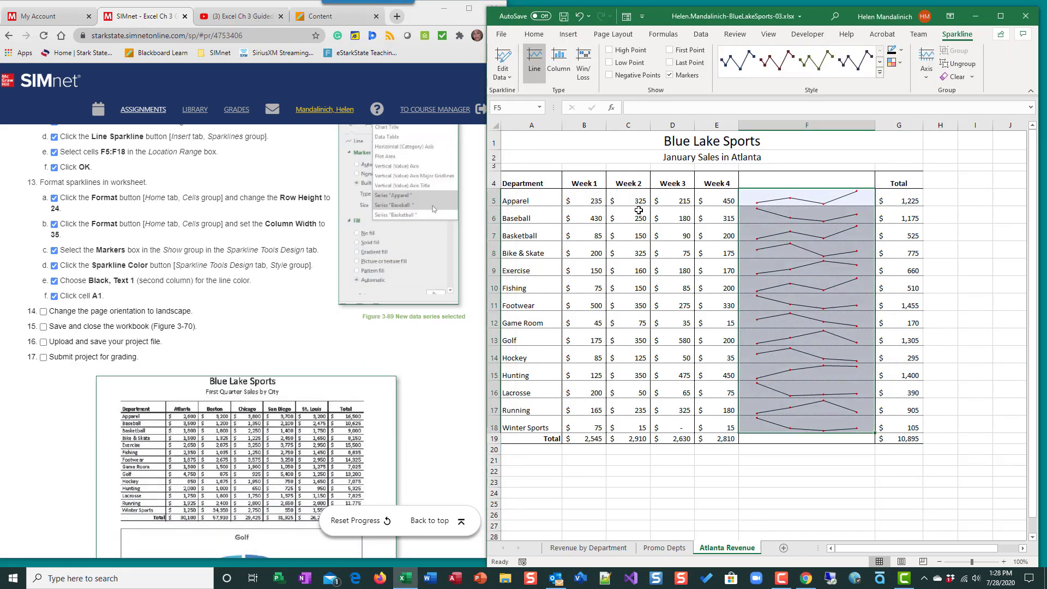
Set the sheet to Landscape orientation, then save and close the workbook
{"action": "left_click", "coordinate": [613, 37]}
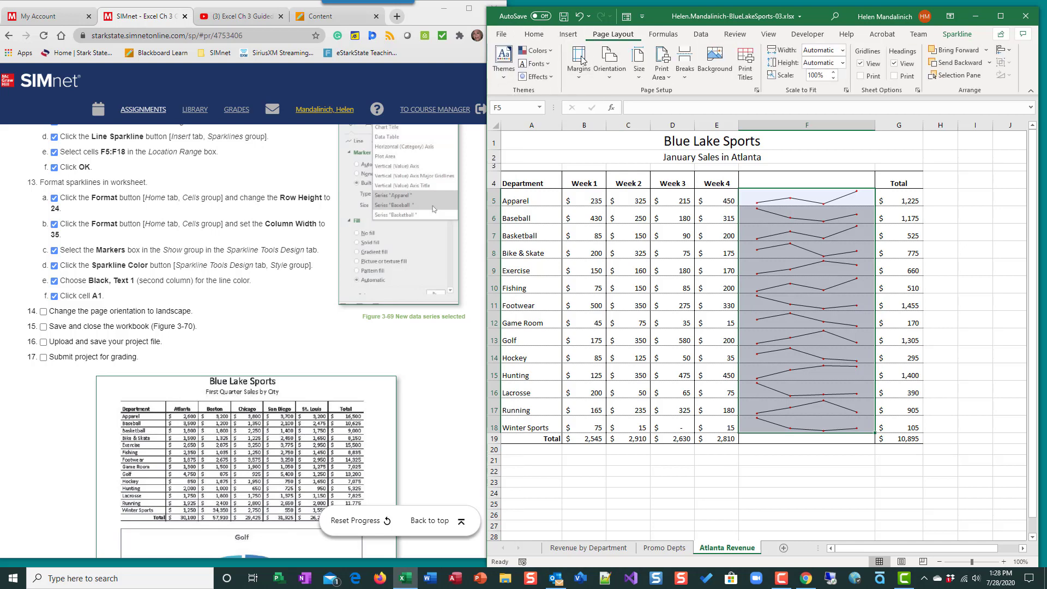
{"action": "left_click", "coordinate": [617, 81]}
{"action": "left_click", "coordinate": [627, 119]}
{"action": "left_click", "coordinate": [563, 17]}
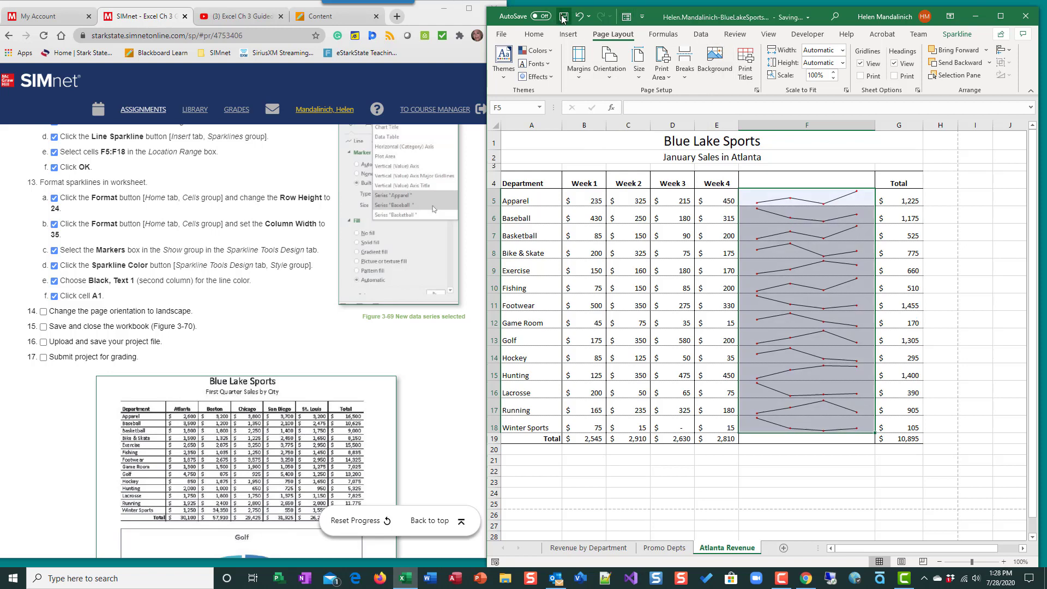
{"action": "left_click", "coordinate": [1026, 15]}
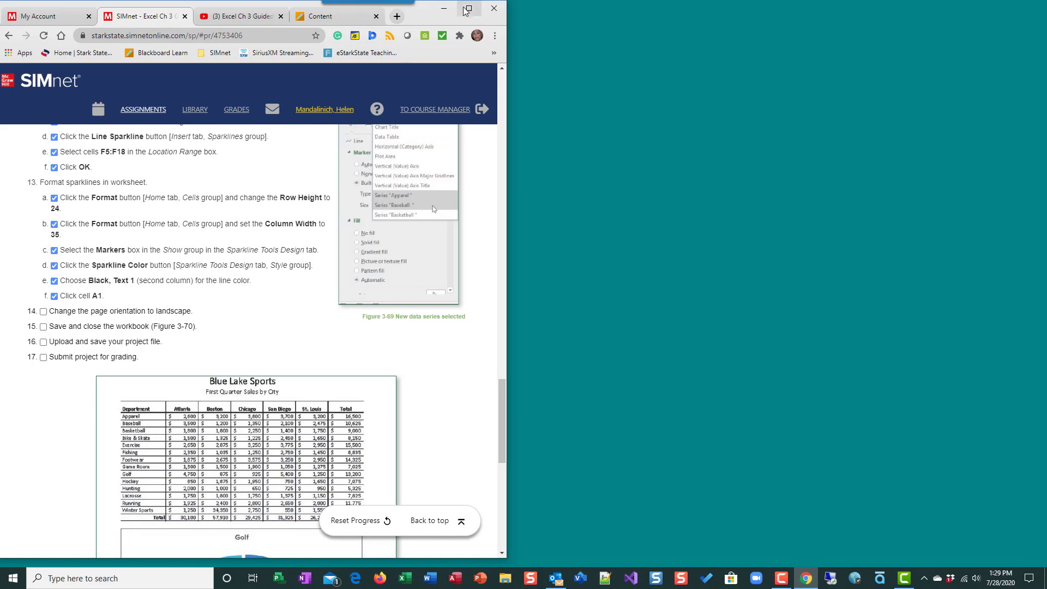
Upload the saved workbook from Downloads and submit it for grading
{"action": "left_click", "coordinate": [469, 8]}
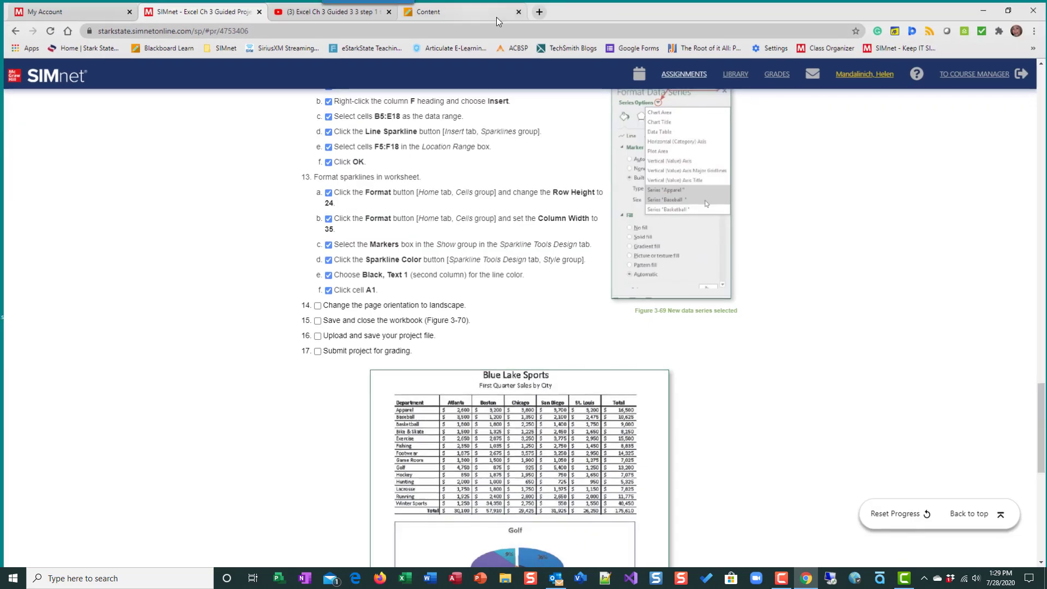
{"action": "scroll", "coordinate": [718, 349], "scroll_direction": "up", "scroll_amount": 20}
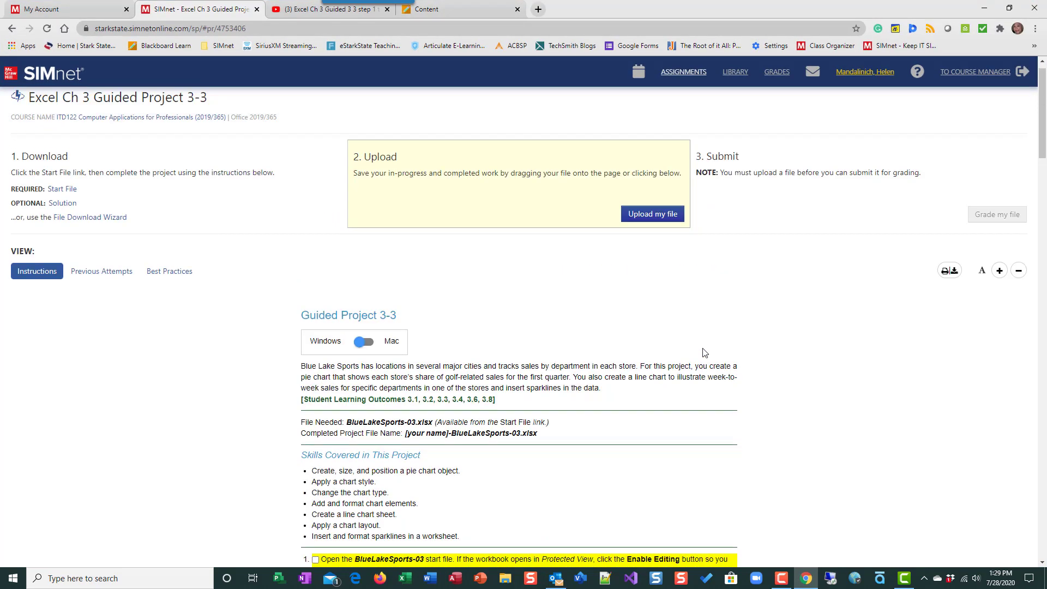
{"action": "left_click", "coordinate": [643, 233]}
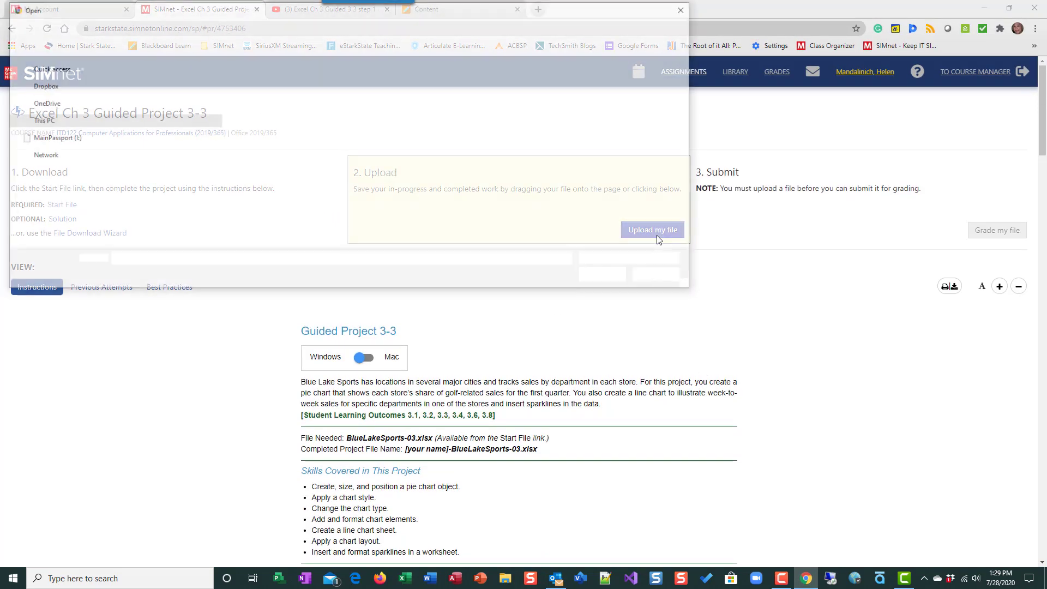
{"action": "left_click", "coordinate": [49, 99]}
{"action": "left_click", "coordinate": [304, 94]}
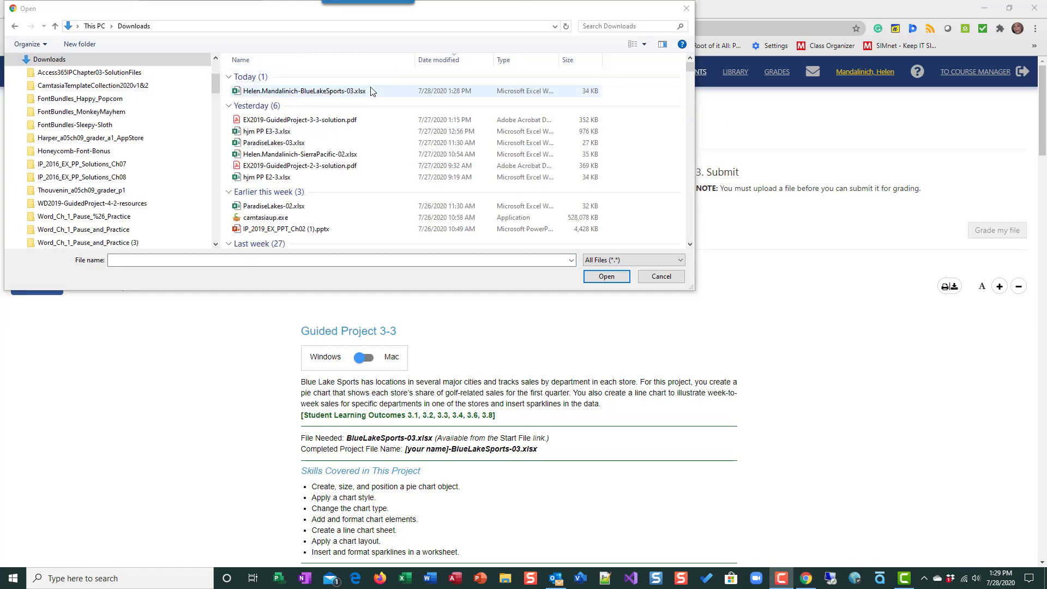
{"action": "double_click", "coordinate": [303, 93]}
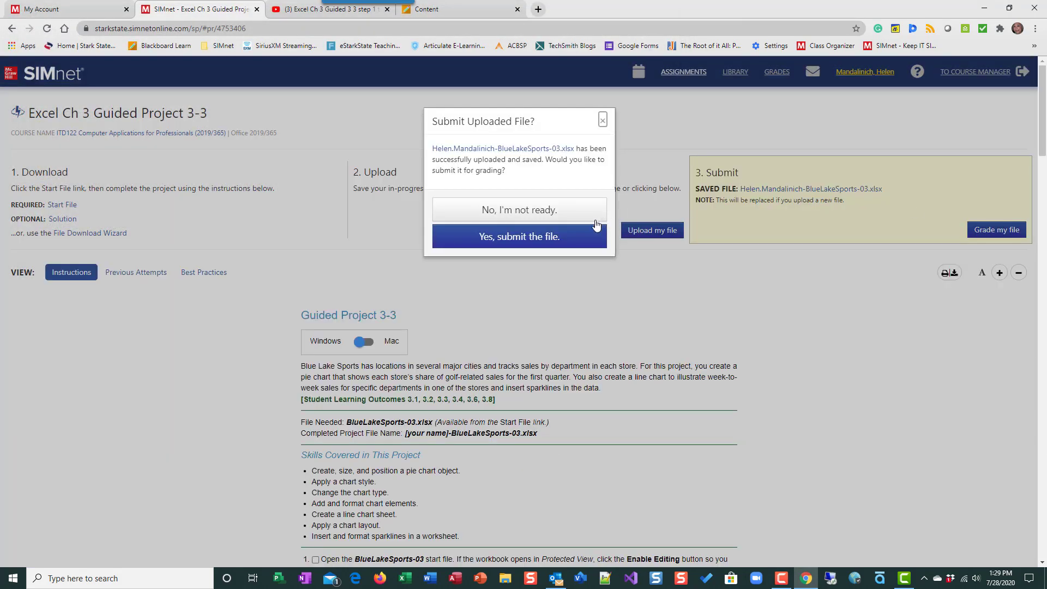
{"action": "left_click", "coordinate": [556, 236]}
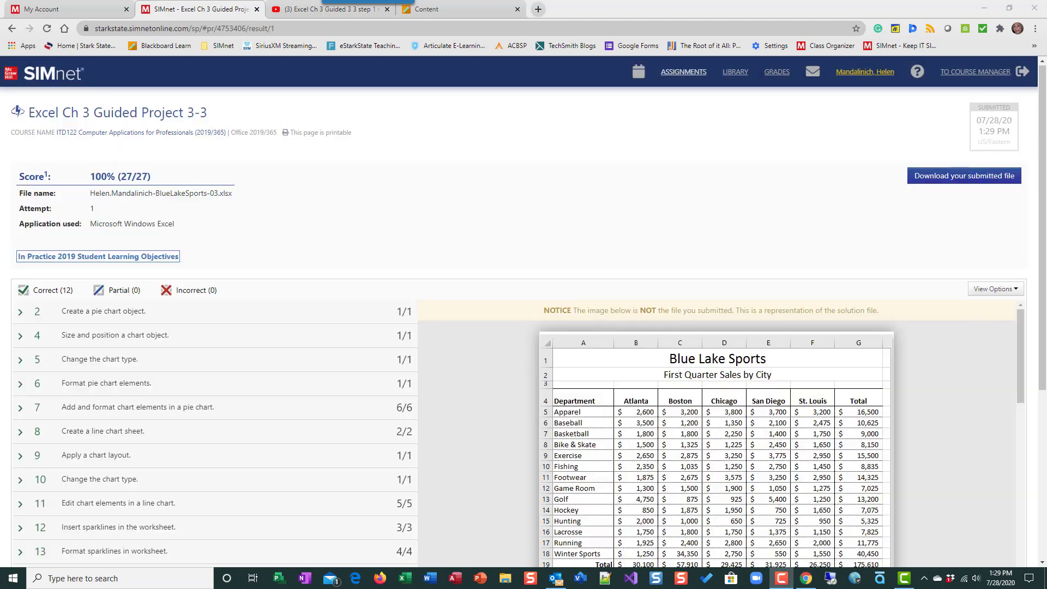